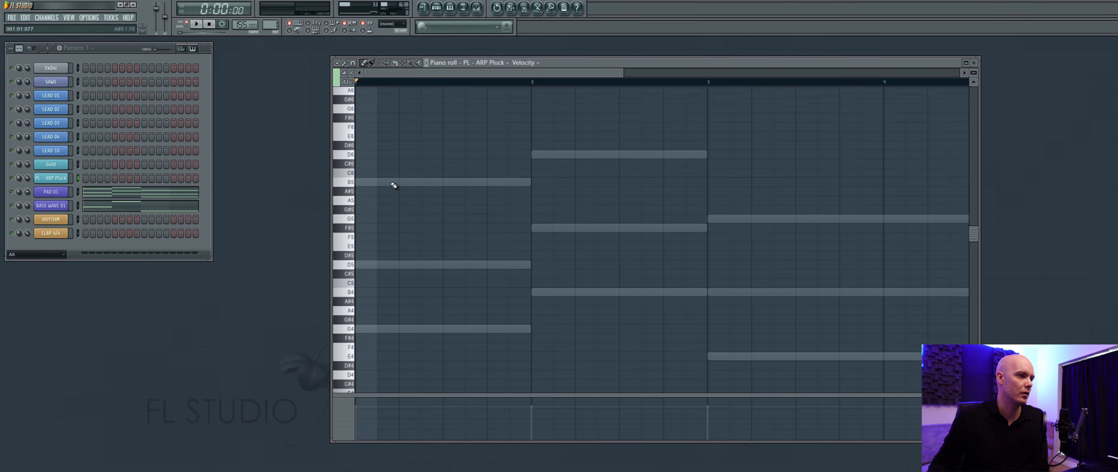
# Place a G6 note at the start of the PL - ARP Pluck pattern and shorten it to one eighth of a bar.
pyautogui.click(349, 159)
pyautogui.click(349, 166)
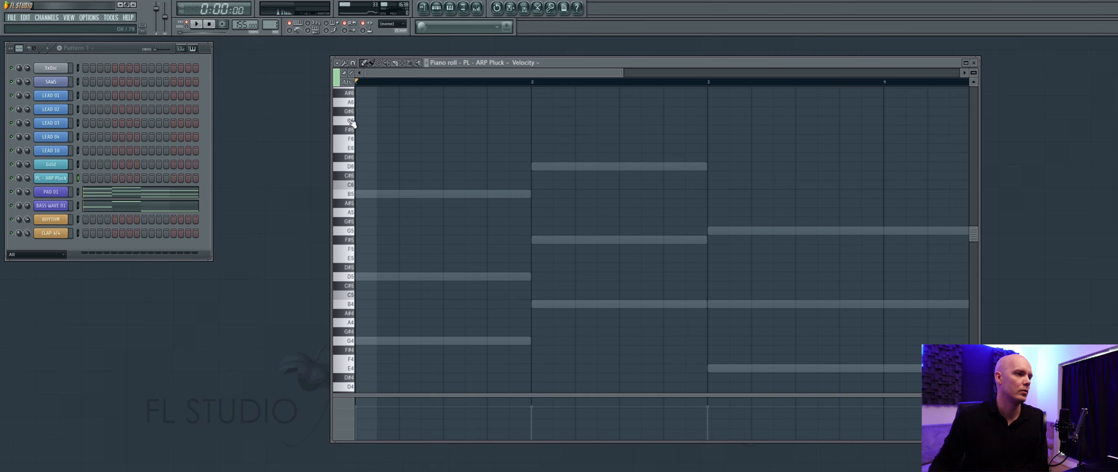
pyautogui.click(360, 121)
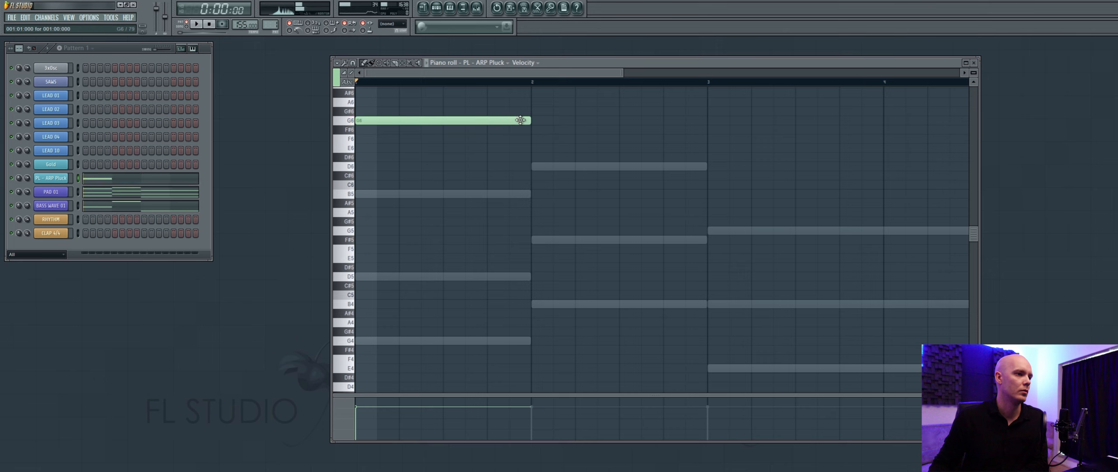
pyautogui.moveTo(522, 120); pyautogui.dragTo(376, 120)
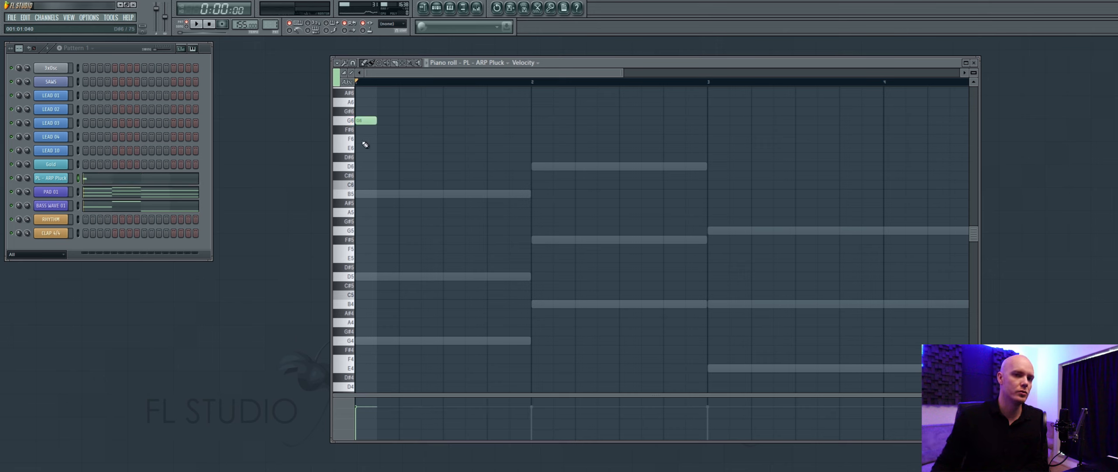
# Add D6, B5 and G5 notes in succession after the G6 note and play the phrase back.
pyautogui.click(381, 166)
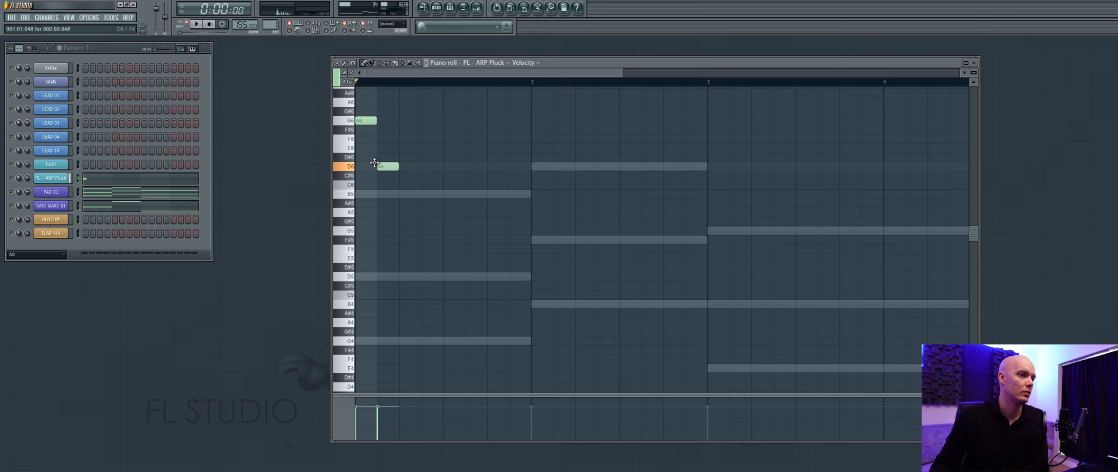
pyautogui.click(403, 194)
pyautogui.click(425, 230)
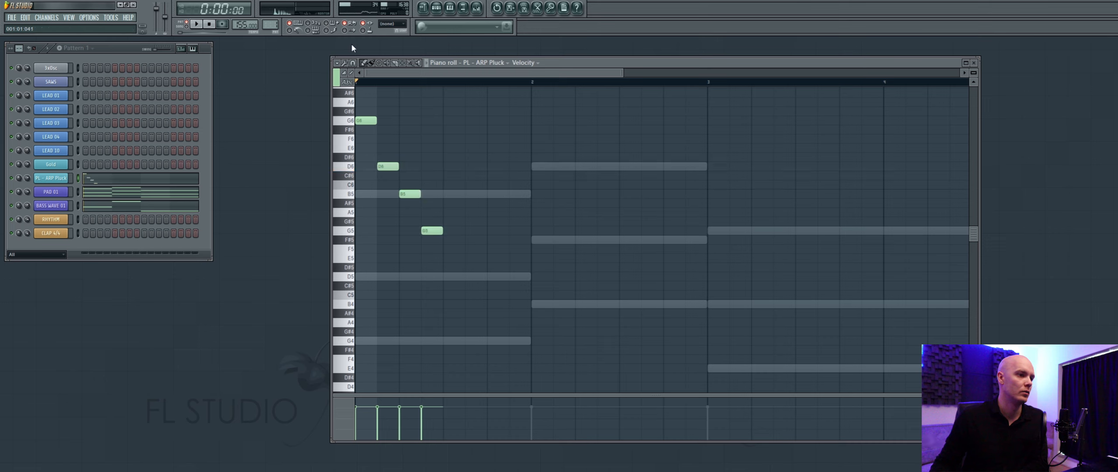
pyautogui.click(197, 24)
pyautogui.click(209, 24)
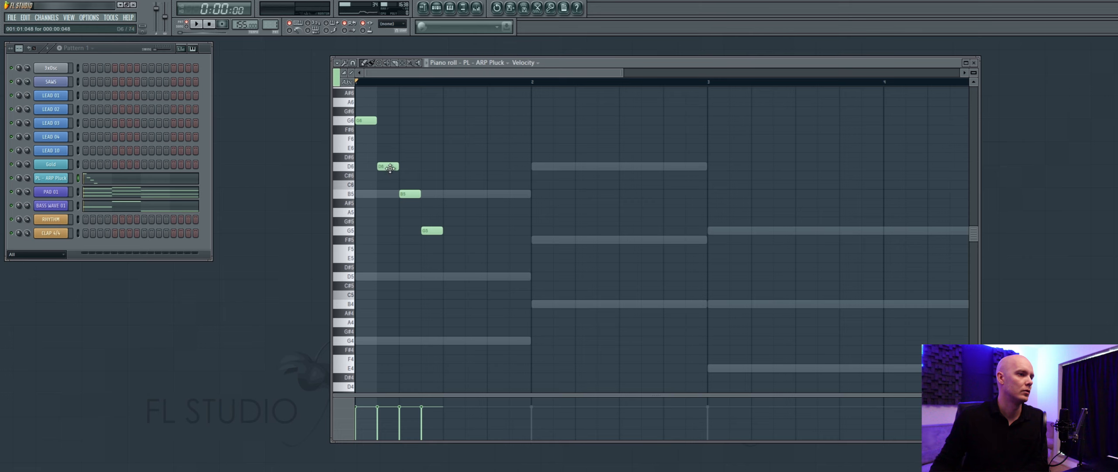
# Try the third note on C6 and the fourth note on B5, and play back the variation.
pyautogui.moveTo(384, 166); pyautogui.dragTo(408, 184)
pyautogui.click(407, 190)
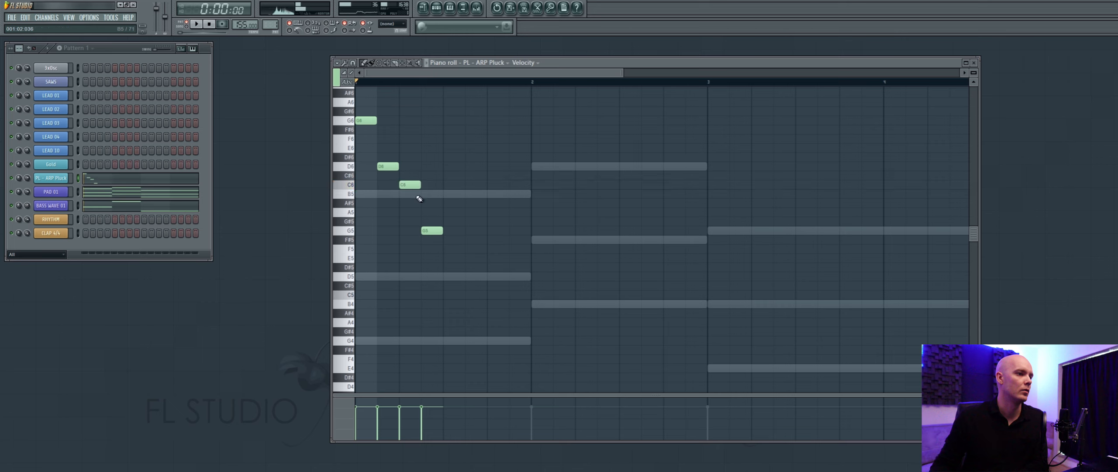
pyautogui.moveTo(431, 230); pyautogui.dragTo(431, 193)
pyautogui.click(196, 24)
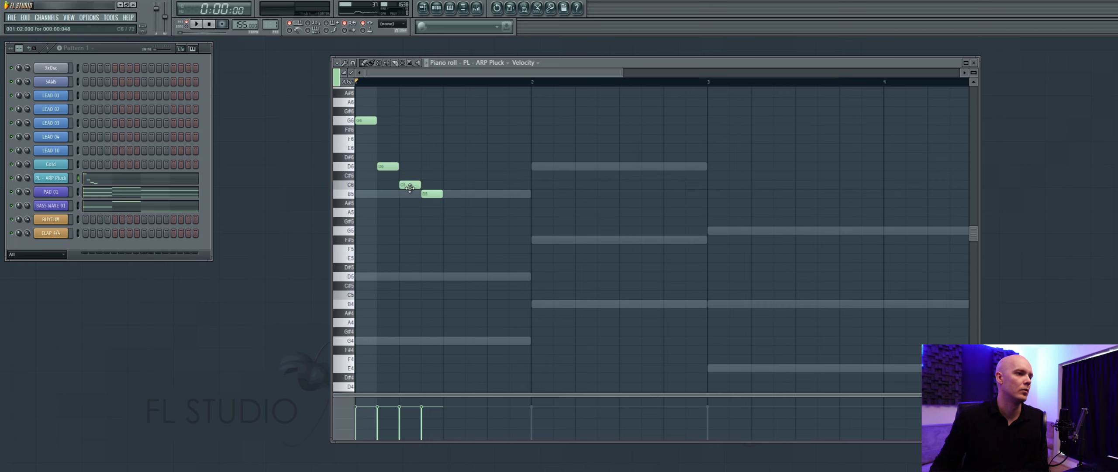
# Return the fourth note to G5, try the third on A5, put it back on B5 and play the phrase.
pyautogui.moveTo(409, 187); pyautogui.dragTo(431, 234)
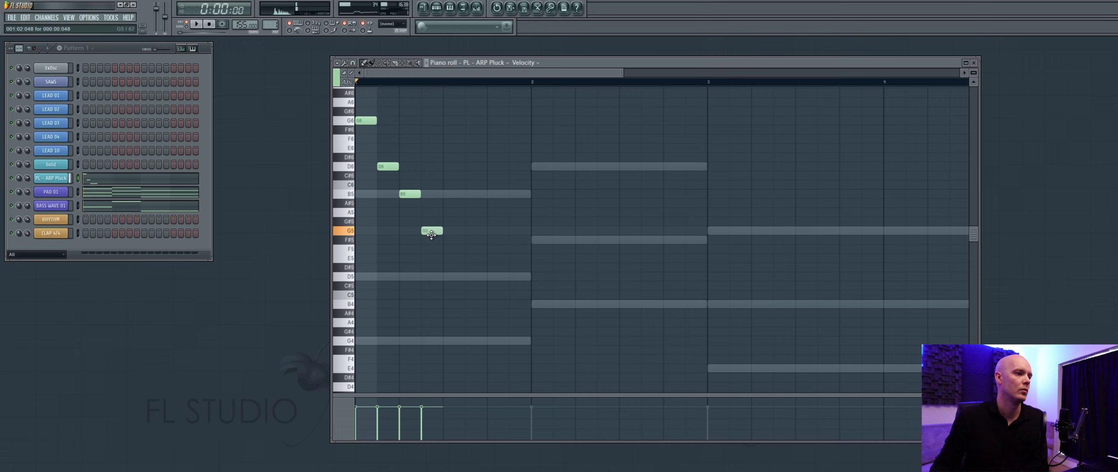
pyautogui.moveTo(409, 196); pyautogui.dragTo(408, 220)
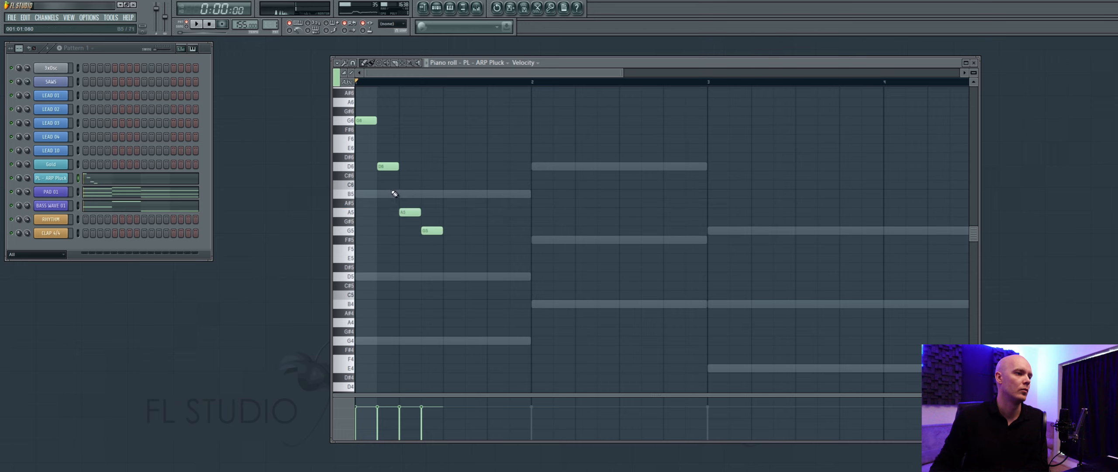
pyautogui.click(384, 167)
pyautogui.moveTo(402, 214); pyautogui.dragTo(396, 200)
pyautogui.moveTo(434, 233)
pyautogui.mouseDown()
pyautogui.moveTo(434, 213)
pyautogui.moveTo(436, 242)
pyautogui.moveTo(434, 232)
pyautogui.mouseUp()
pyautogui.click(200, 26)
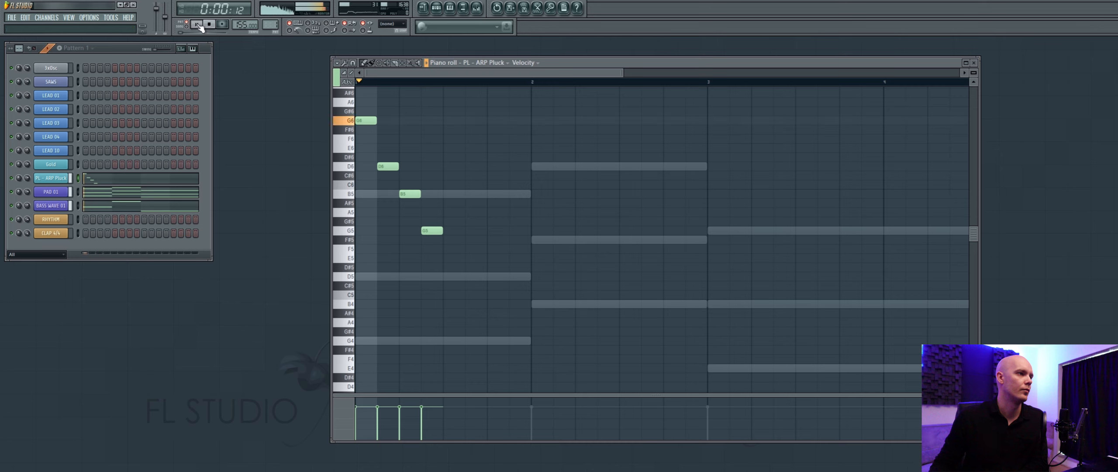
pyautogui.click(211, 27)
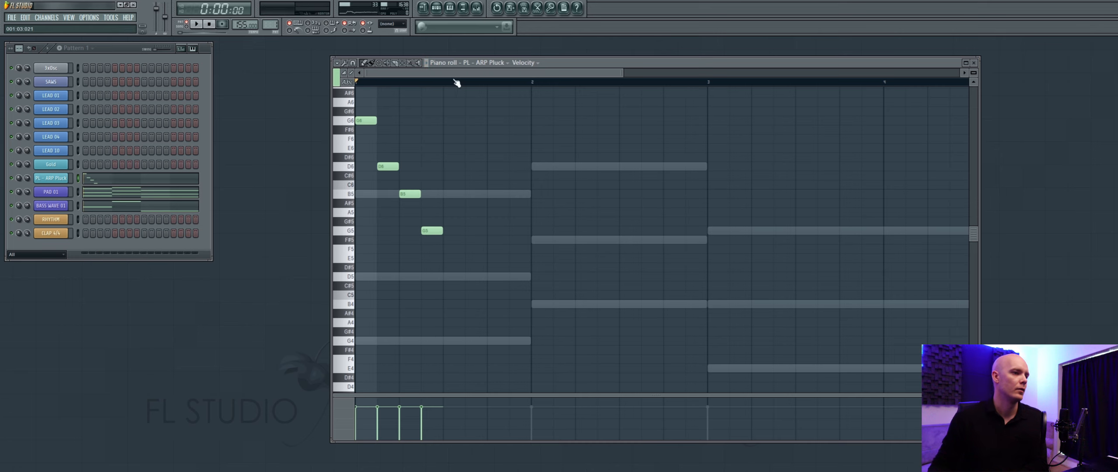
# Duplicate the four-note phrase, then duplicate all notes again to fill the first two bars, and play the pattern.
pyautogui.scroll(-1, 465, 94)
pyautogui.hotkey('ctrl', 'a')
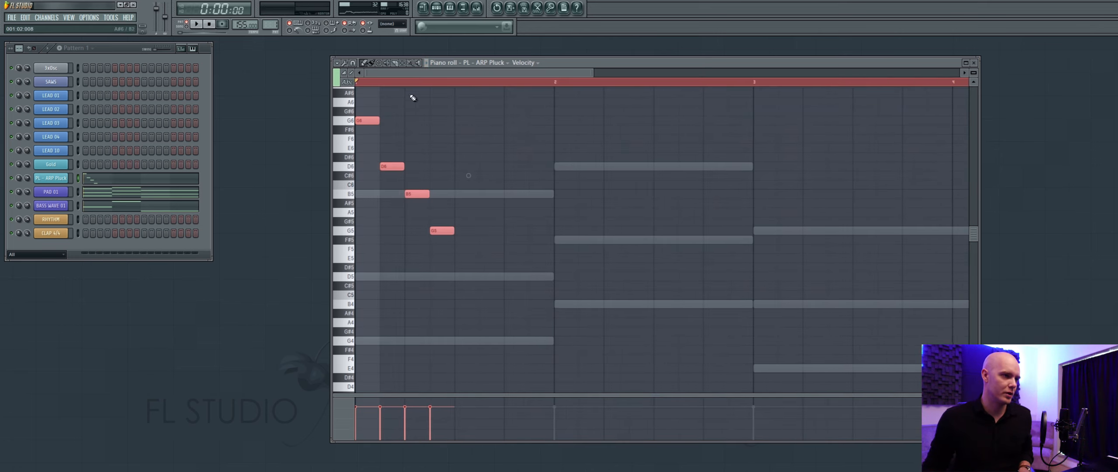
pyautogui.hotkey('ctrl', 'b')
pyautogui.scroll(-2, 476, 96)
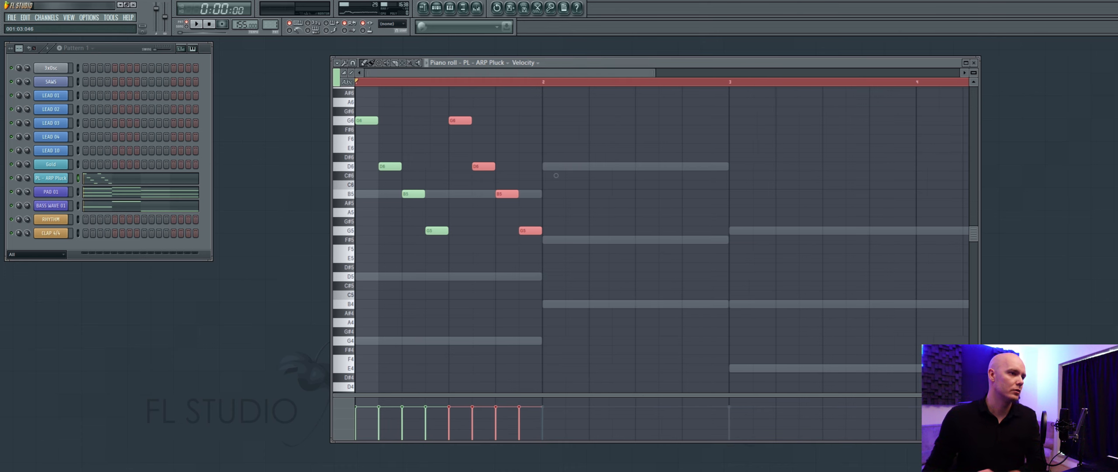
pyautogui.hotkey('ctrl', 'a')
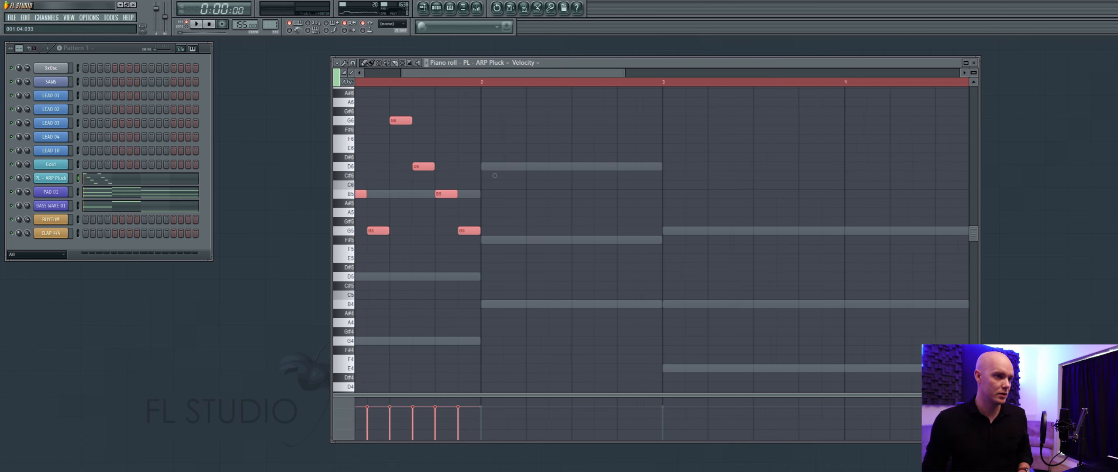
pyautogui.hotkey('ctrl', 'b')
pyautogui.scroll(-2, 524, 93)
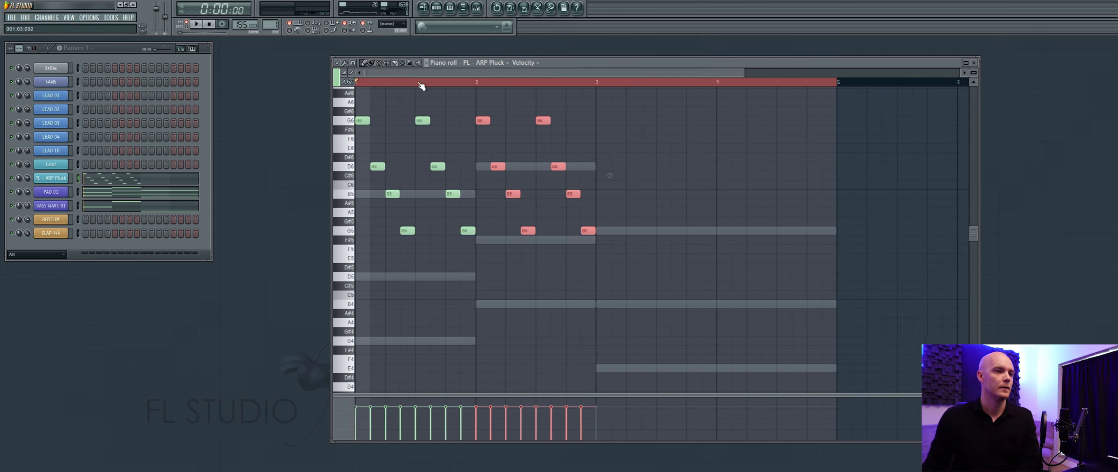
pyautogui.click(201, 26)
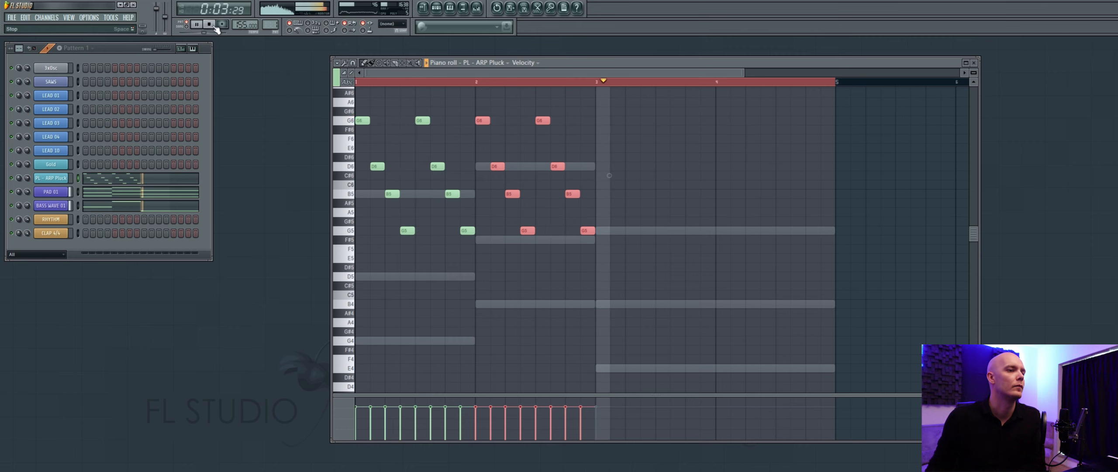
pyautogui.click(212, 25)
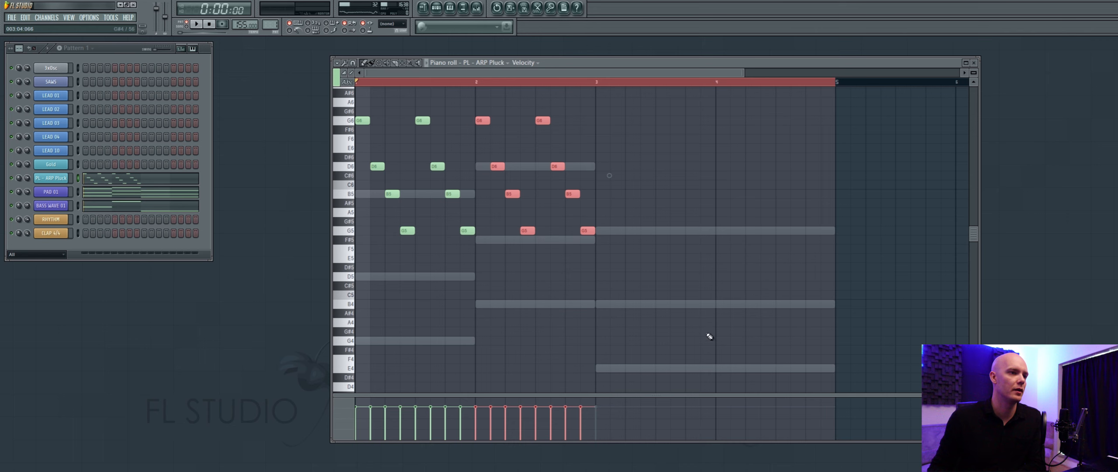
# Duplicate the two-bar arpeggio into bars three and four and clear the note selection.
pyautogui.scroll(4, 439, 74)
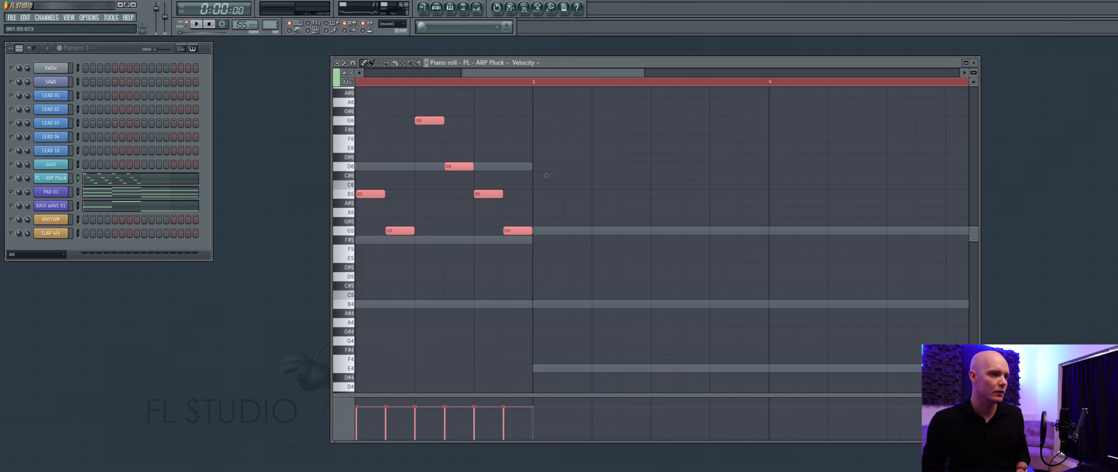
pyautogui.hotkey('ctrl', 'b')
pyautogui.scroll(-7, 438, 74)
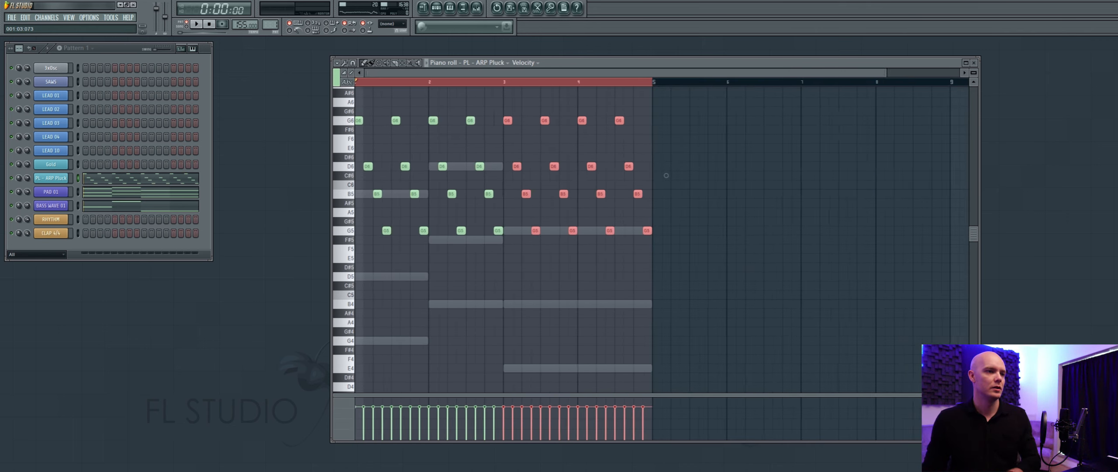
pyautogui.scroll(1, 439, 74)
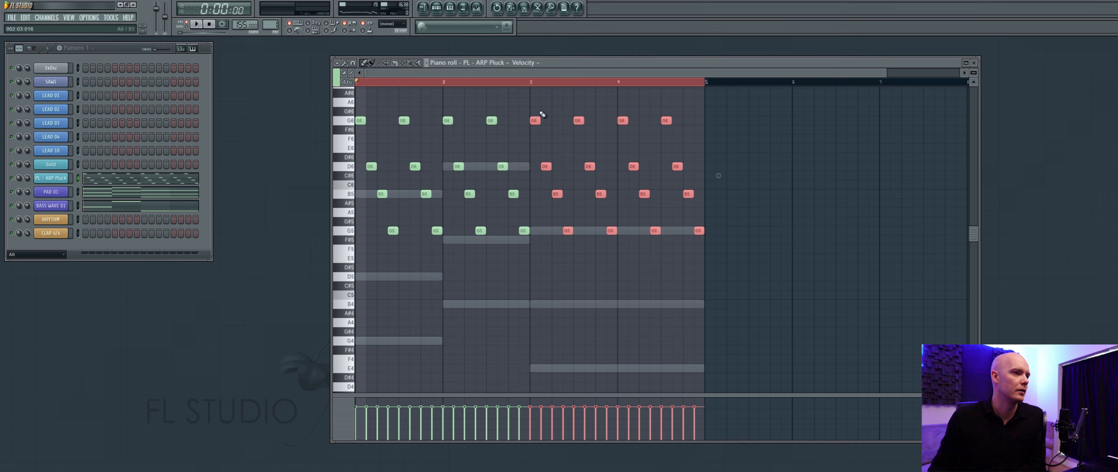
pyautogui.click(771, 142)
# Rework the first four notes of bar three into E6, D6, B5 and G5, remove the extra A5, and play from bar three.
pyautogui.moveTo(535, 122); pyautogui.dragTo(559, 220)
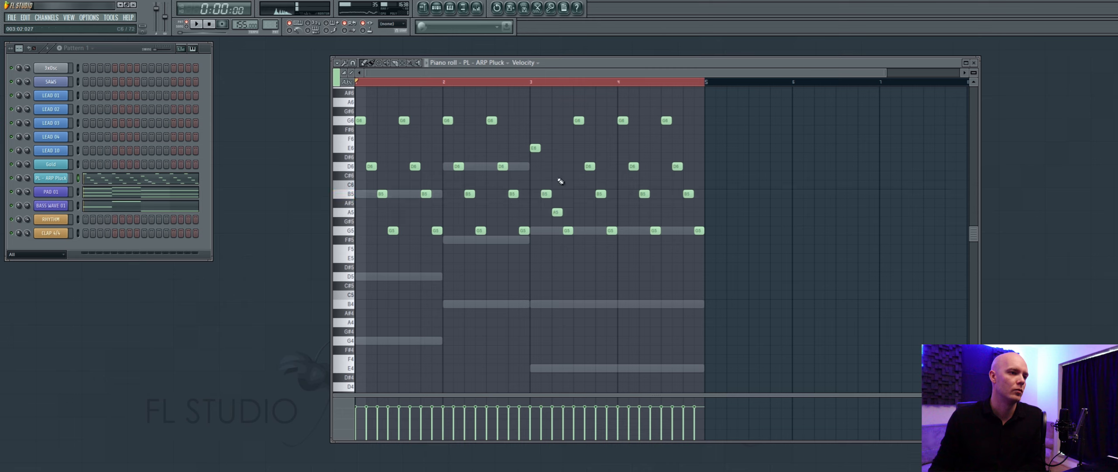
pyautogui.click(532, 82)
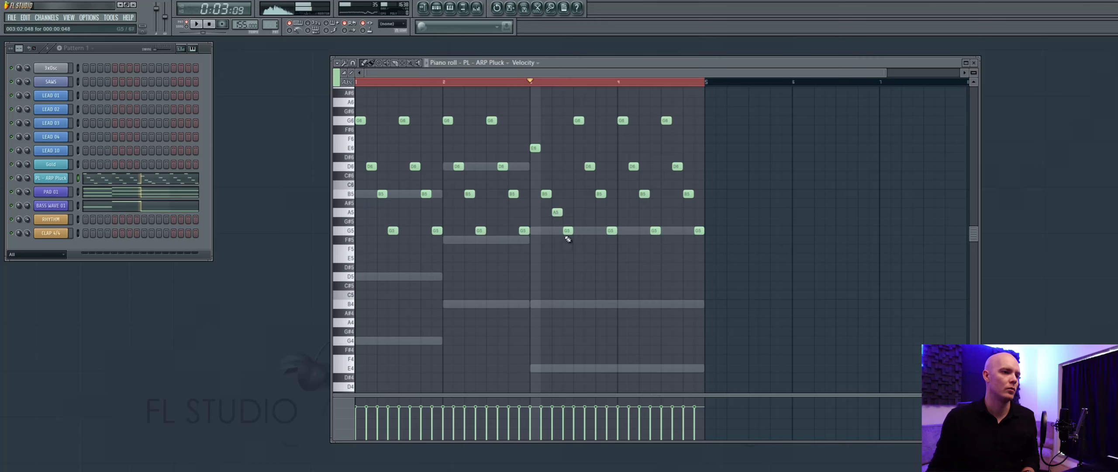
pyautogui.click(567, 231)
pyautogui.click(543, 167)
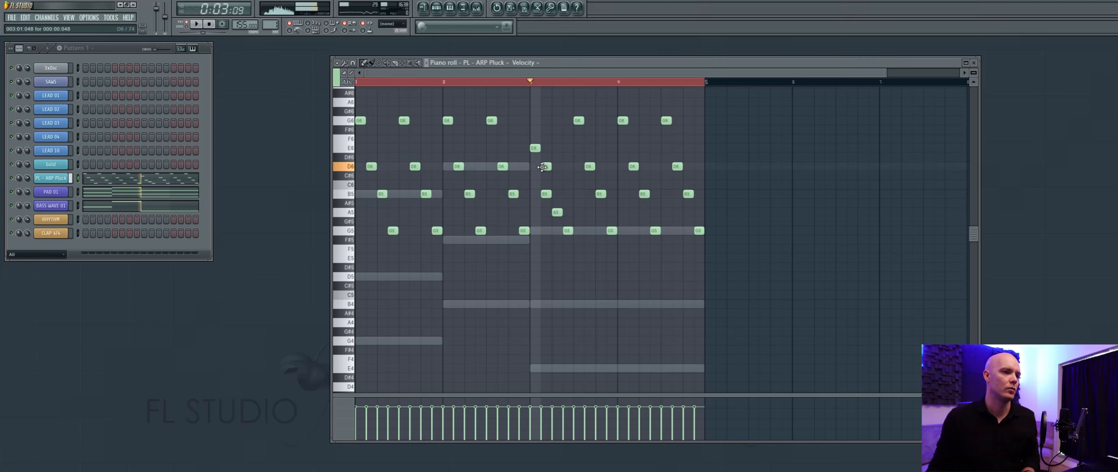
pyautogui.moveTo(547, 195); pyautogui.dragTo(557, 196)
pyautogui.rightClick(557, 213)
pyautogui.press('space')
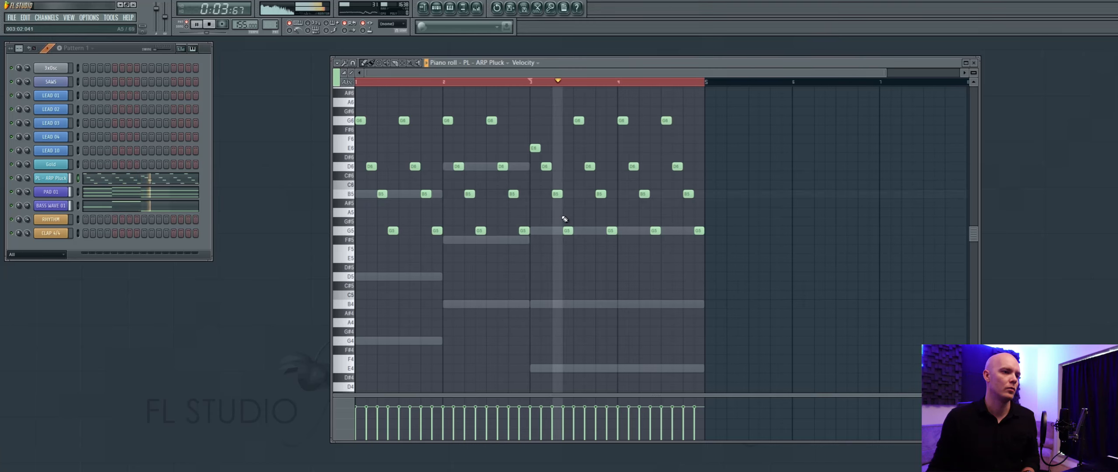
pyautogui.press('space')
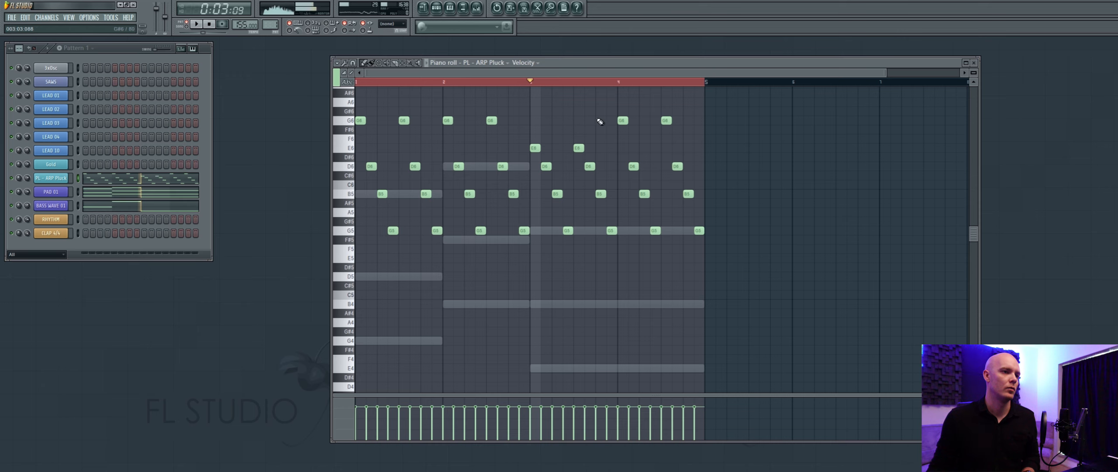
# Change the remaining G6 notes in bars three and four to E6 and play the whole pattern.
pyautogui.click(667, 150)
pyautogui.rightClick(666, 121)
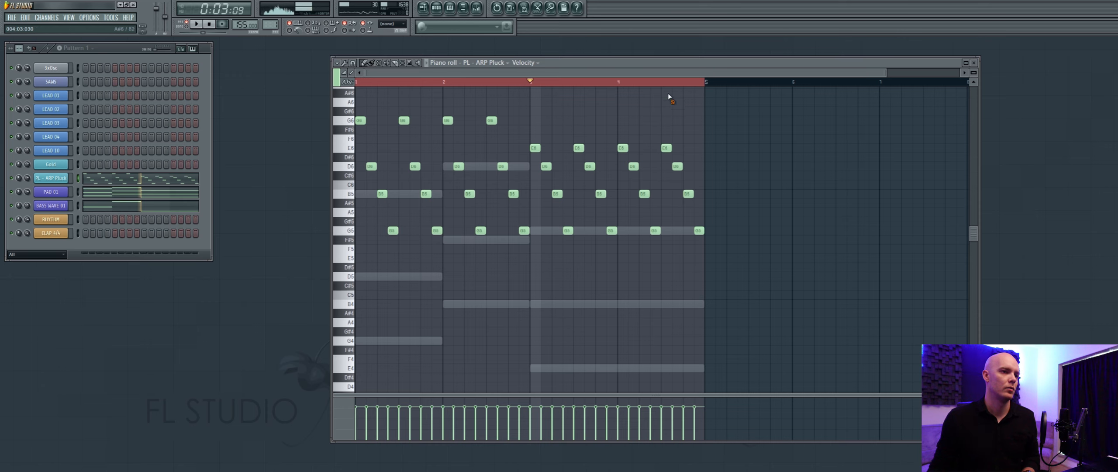
pyautogui.press('space')
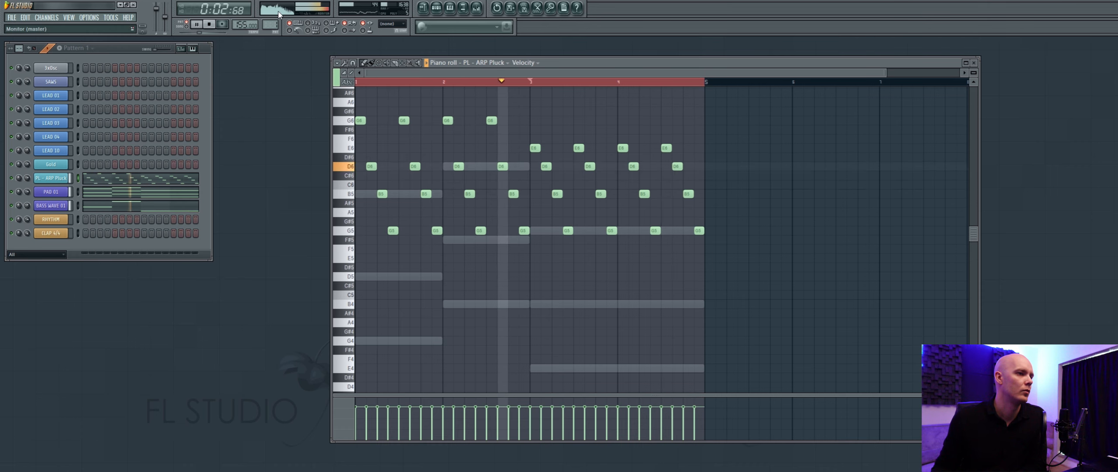
pyautogui.click(210, 25)
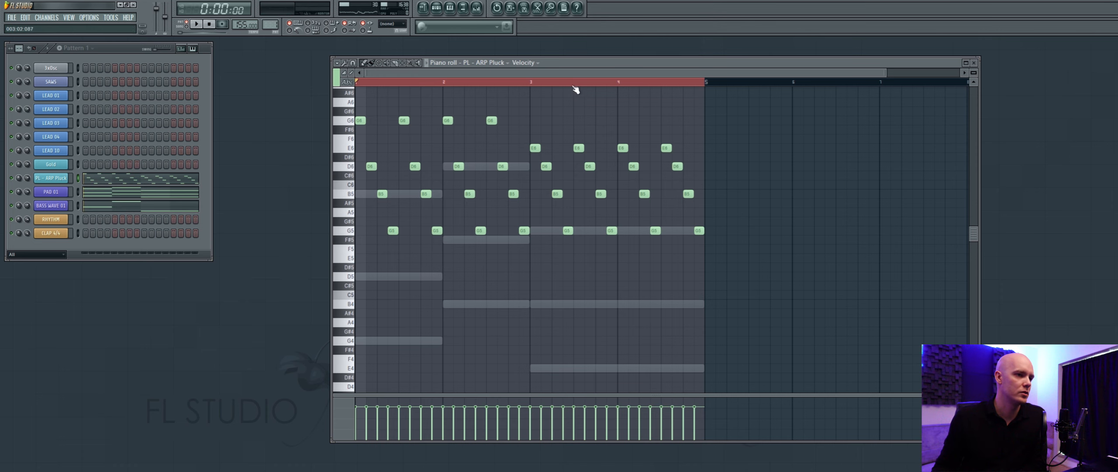
pyautogui.keyDown('ctrl'); pyautogui.scroll(3, 394, 143); pyautogui.keyUp('ctrl')
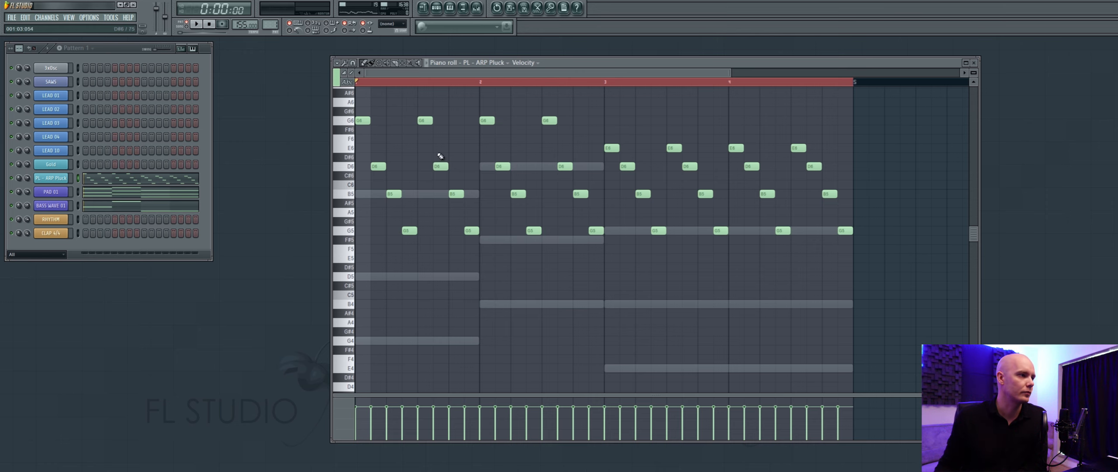
pyautogui.scroll(-2, 329, 150)
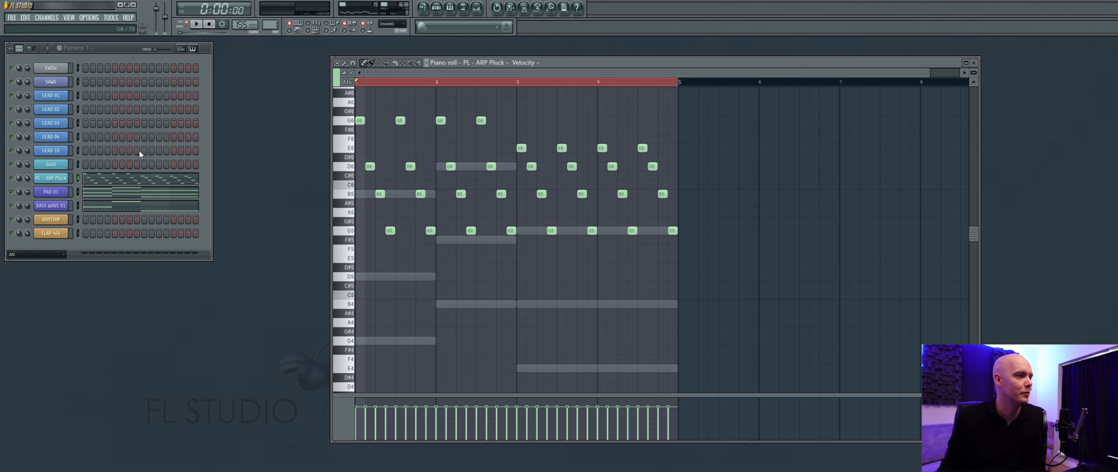
# Check the Gold channel's Sylenth1 synth, close it and open the Gold channel's piano roll.
pyautogui.click(49, 164)
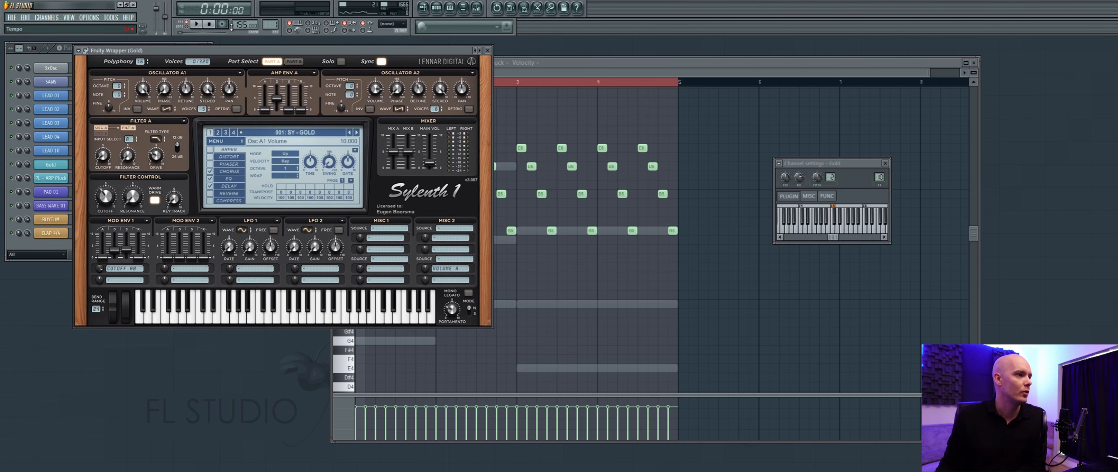
pyautogui.moveTo(227, 50); pyautogui.dragTo(378, 60)
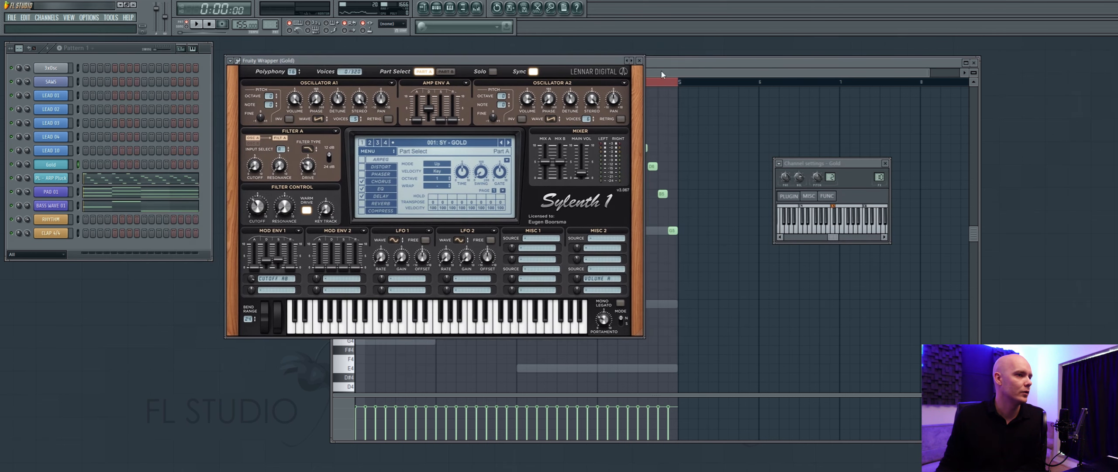
pyautogui.click(639, 60)
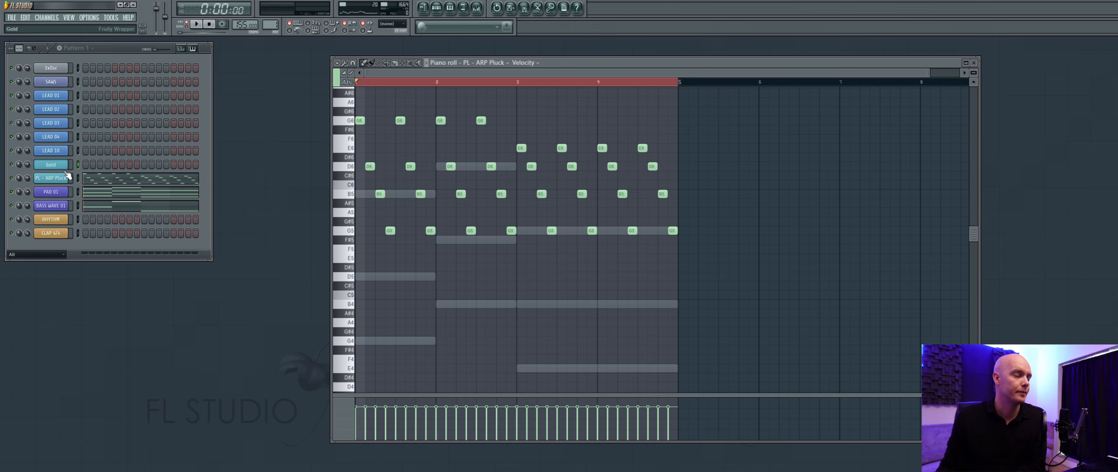
pyautogui.press('F7')
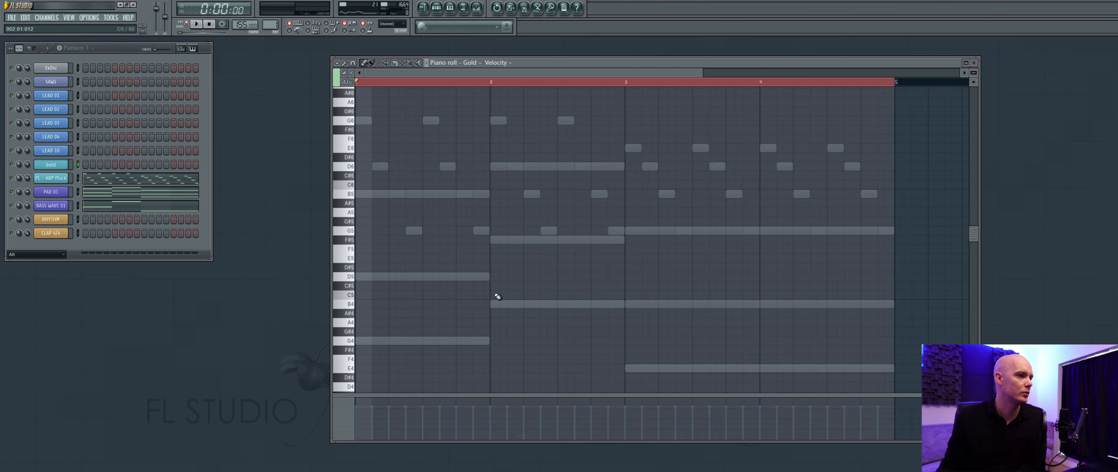
# Play the existing pattern, and enter G4, G5, A5 and B5 as four consecutive short notes at the start of bar one.
pyautogui.click(199, 25)
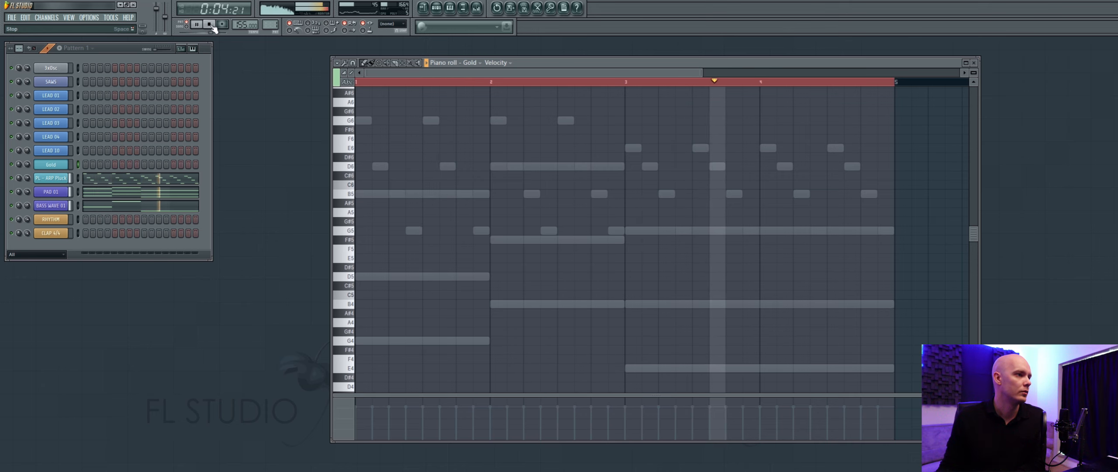
pyautogui.click(210, 24)
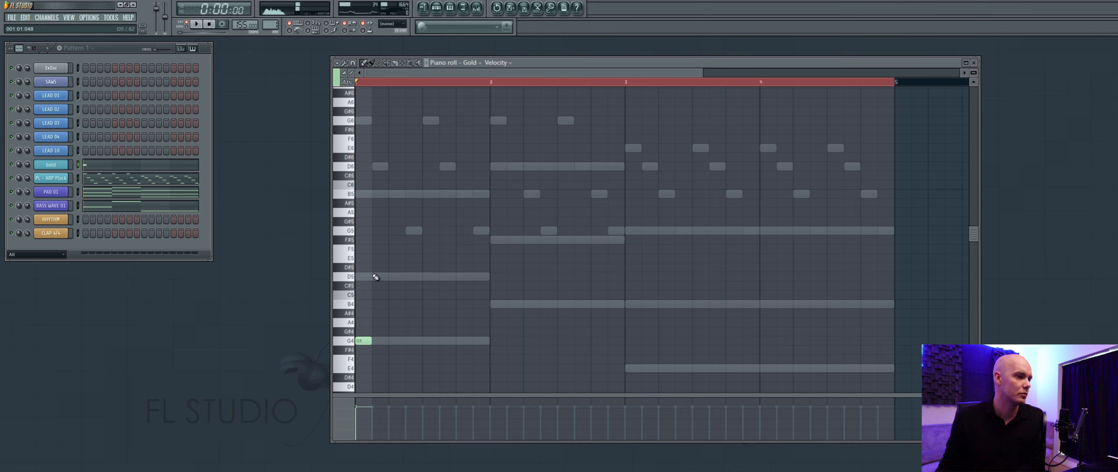
pyautogui.click(379, 230)
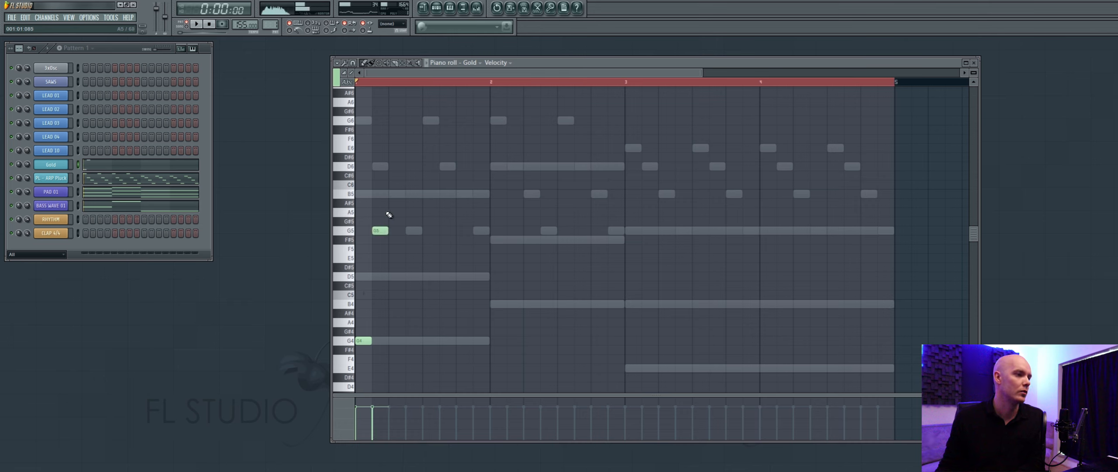
pyautogui.click(396, 194)
pyautogui.moveTo(395, 192); pyautogui.dragTo(413, 193)
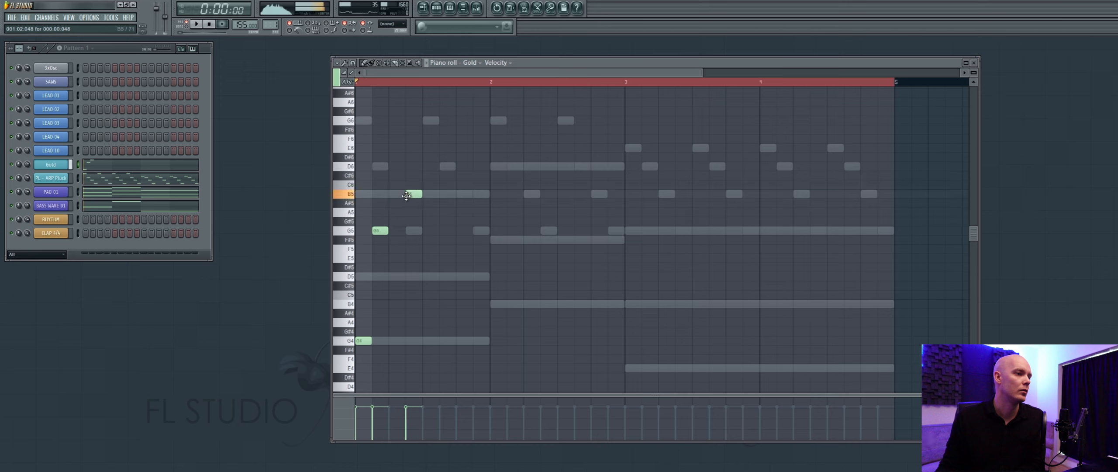
pyautogui.click(396, 221)
pyautogui.moveTo(393, 221)
pyautogui.mouseDown()
pyautogui.moveTo(394, 230)
pyautogui.moveTo(398, 203)
pyautogui.moveTo(380, 231)
pyautogui.mouseUp()
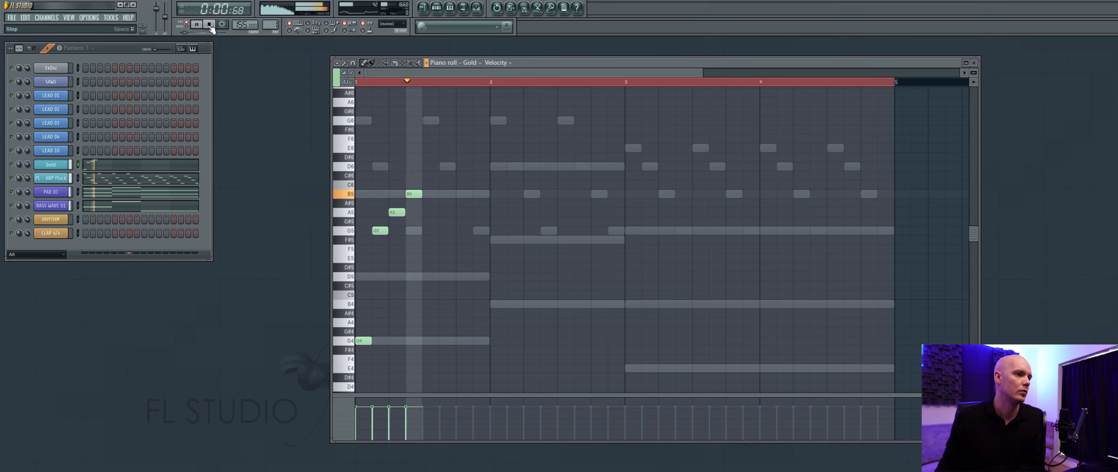
# Move the G5, A5 and B5 notes three grid steps later in bar one and play the result.
pyautogui.moveTo(453, 254); pyautogui.dragTo(353, 51)
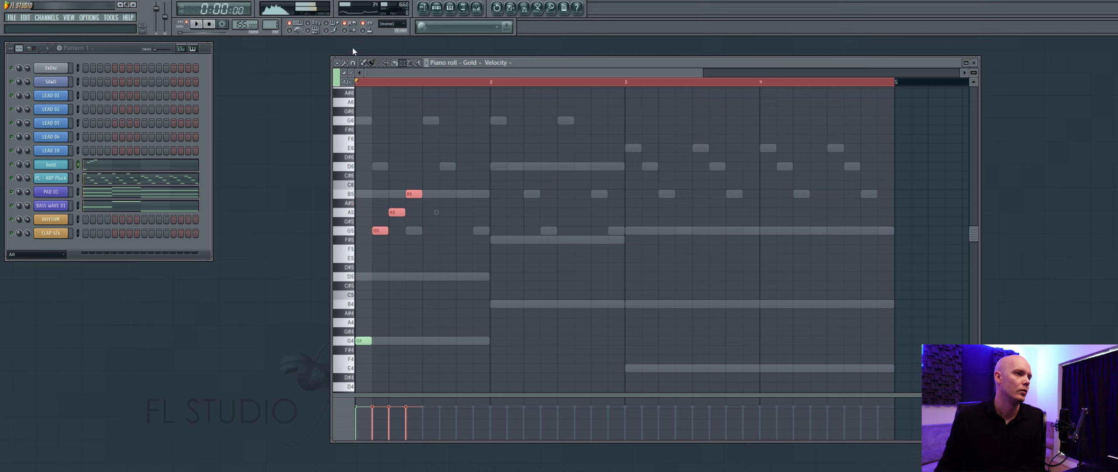
pyautogui.moveTo(411, 190); pyautogui.dragTo(461, 193)
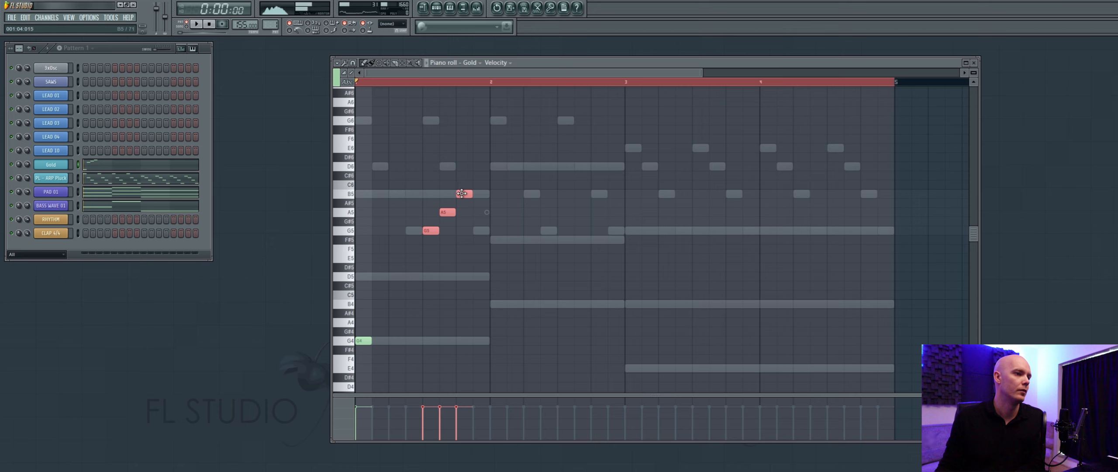
pyautogui.click(405, 165)
pyautogui.click(202, 24)
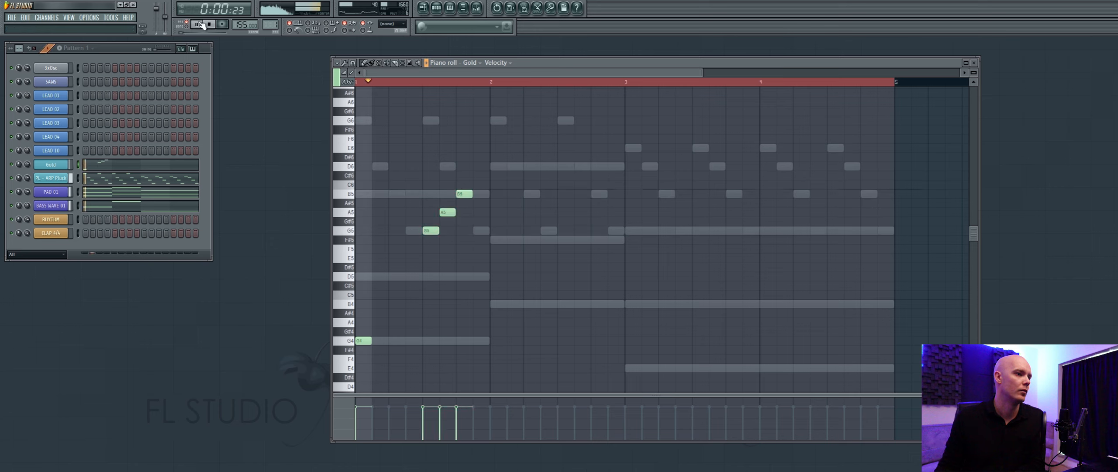
pyautogui.click(202, 24)
# Add an E5 note directly before the rising run, raise the four-note run by one octave, and play it.
pyautogui.click(408, 249)
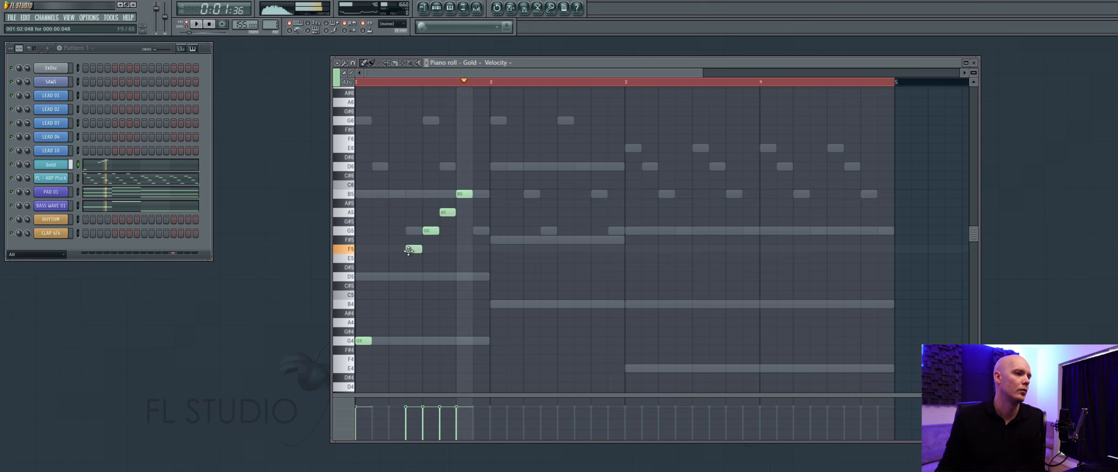
pyautogui.moveTo(408, 258); pyautogui.dragTo(475, 188)
pyautogui.click(403, 64)
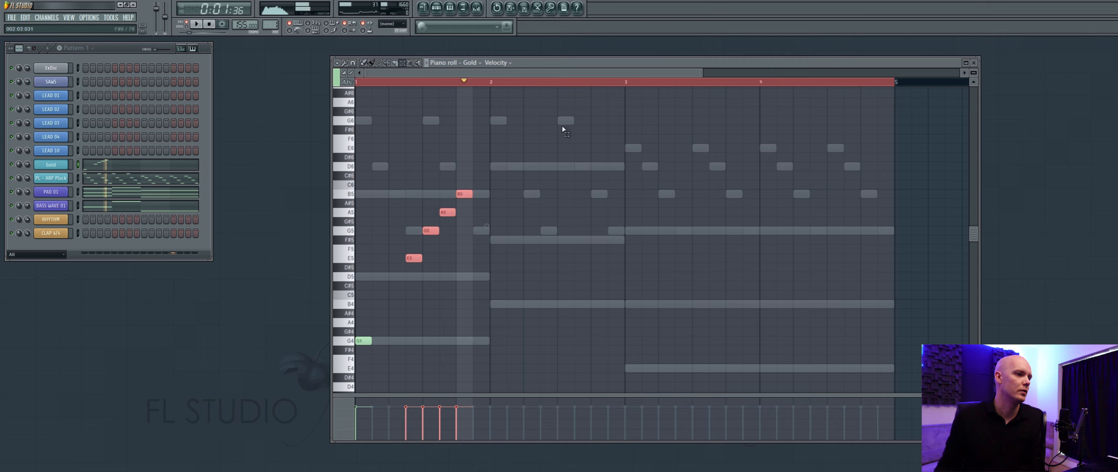
pyautogui.click(209, 25)
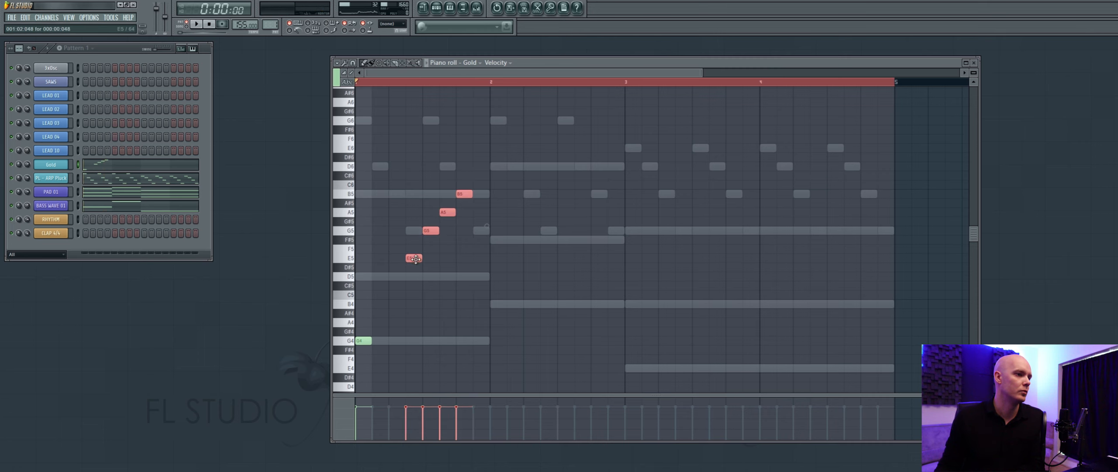
pyautogui.moveTo(413, 259); pyautogui.dragTo(414, 148)
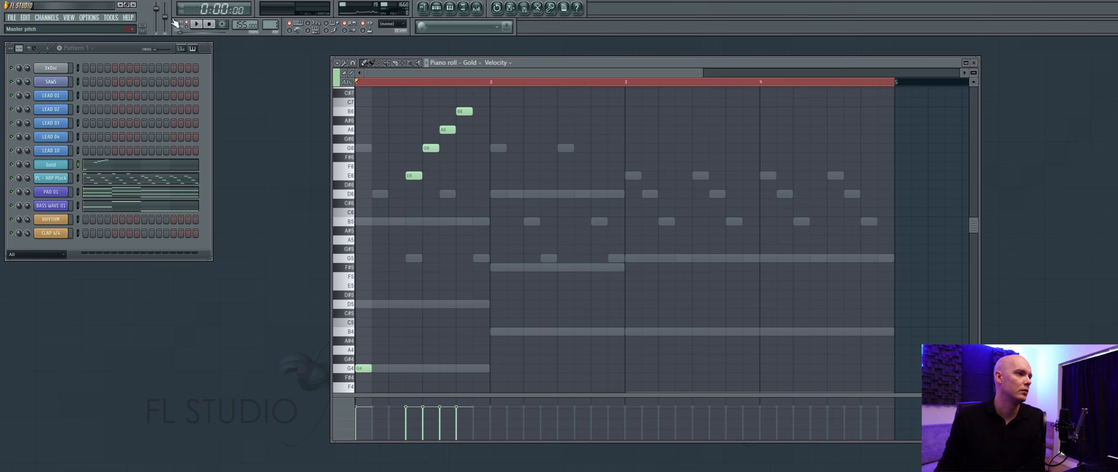
pyautogui.click(198, 24)
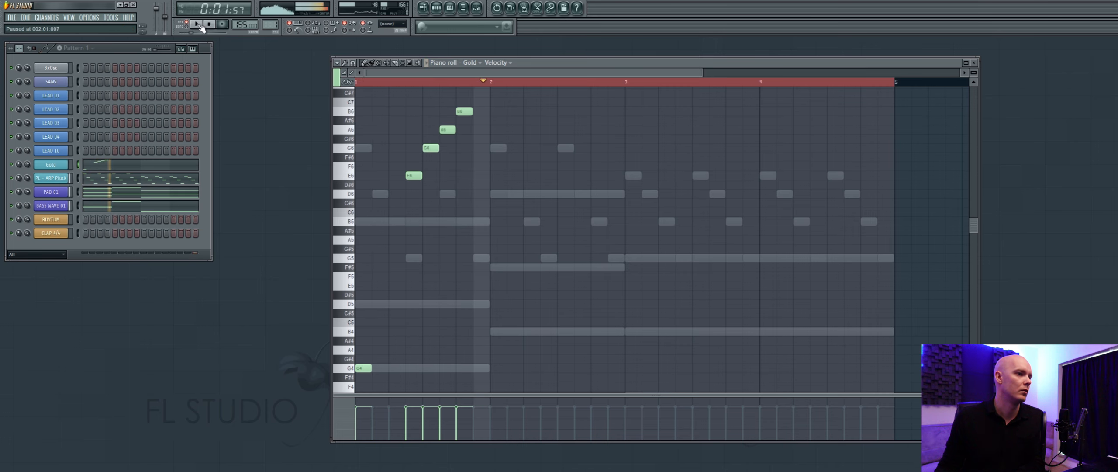
pyautogui.click(200, 26)
# Lower the run's first note to D6, add a G5 before it, lengthen the opening G4 to two grid steps, and play.
pyautogui.moveTo(407, 172); pyautogui.dragTo(404, 198)
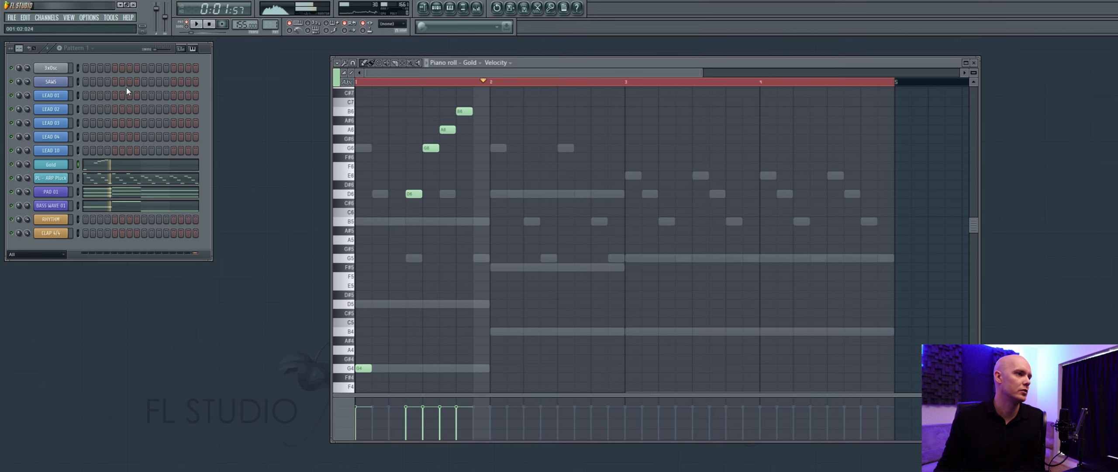
pyautogui.click(210, 27)
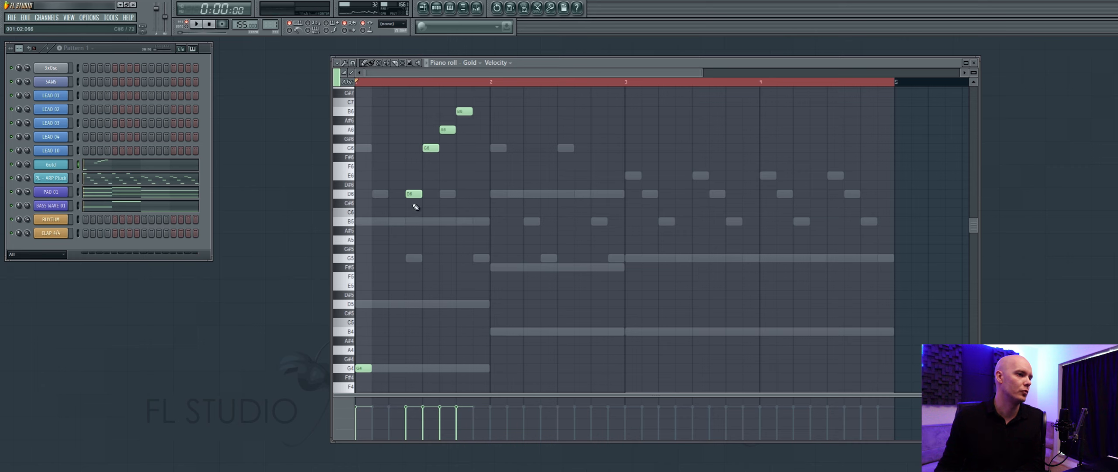
pyautogui.click(395, 258)
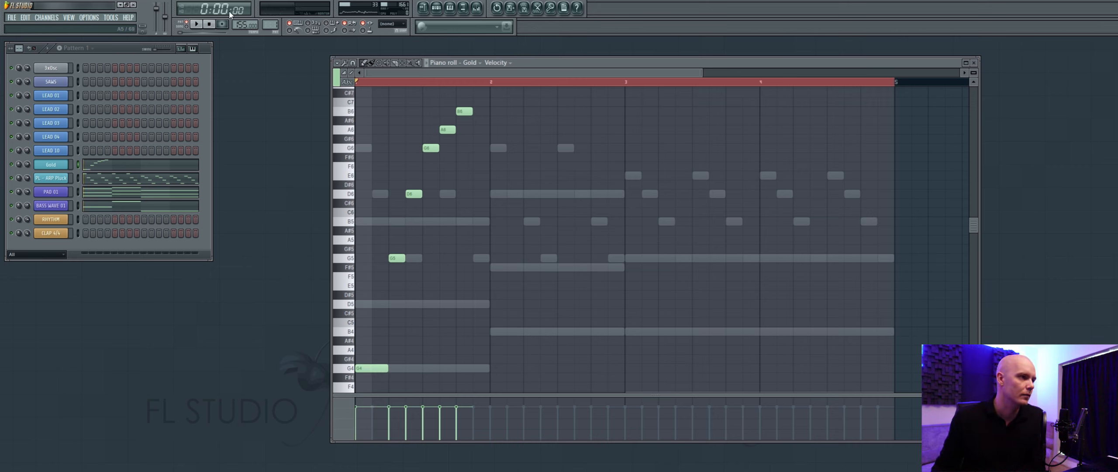
pyautogui.click(199, 24)
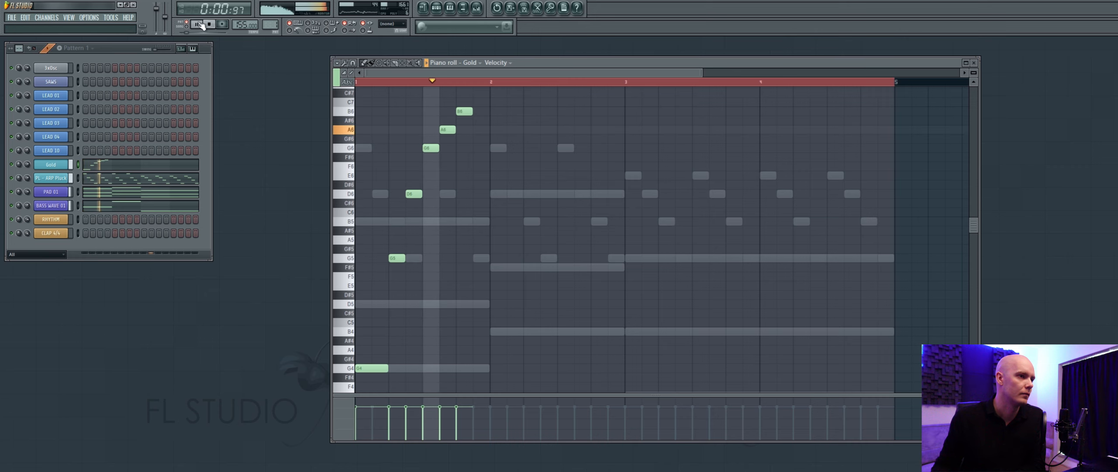
pyautogui.click(211, 24)
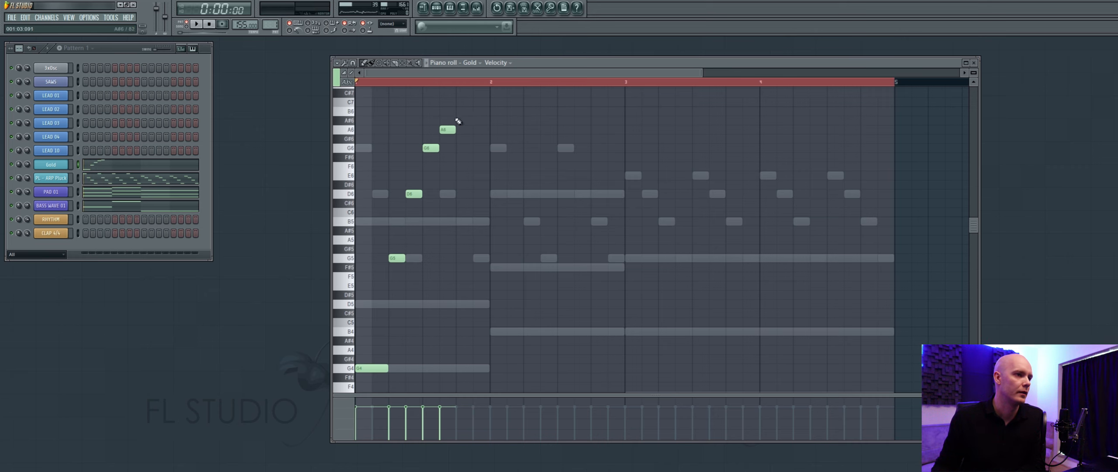
# Lengthen the B6 note to the end of bar one and play the phrase.
pyautogui.moveTo(472, 111); pyautogui.dragTo(489, 111)
pyautogui.rightClick(12, 165)
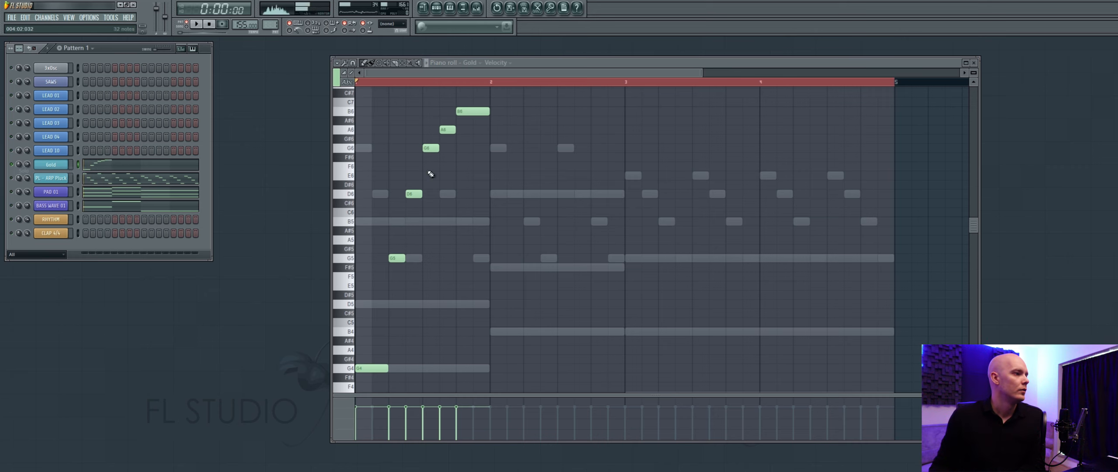
pyautogui.press('space')
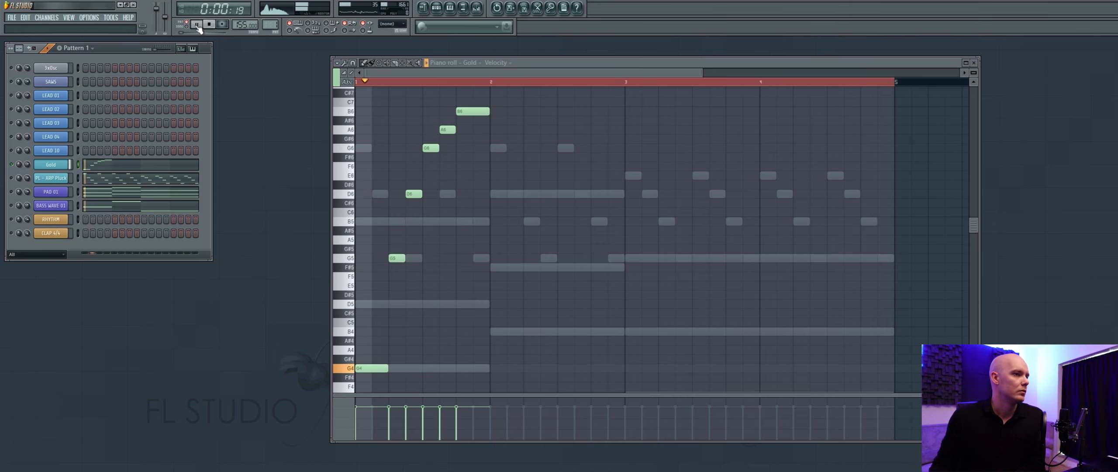
pyautogui.click(210, 24)
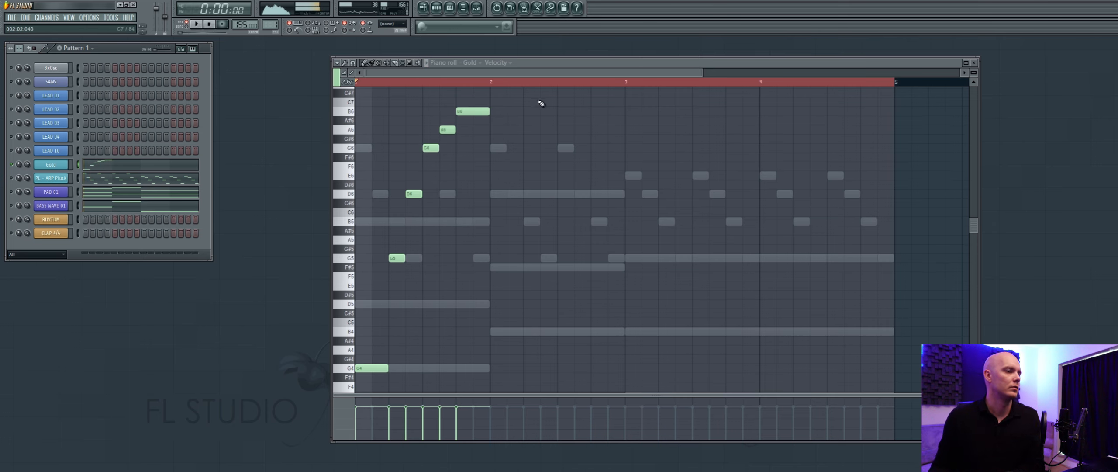
pyautogui.click(209, 25)
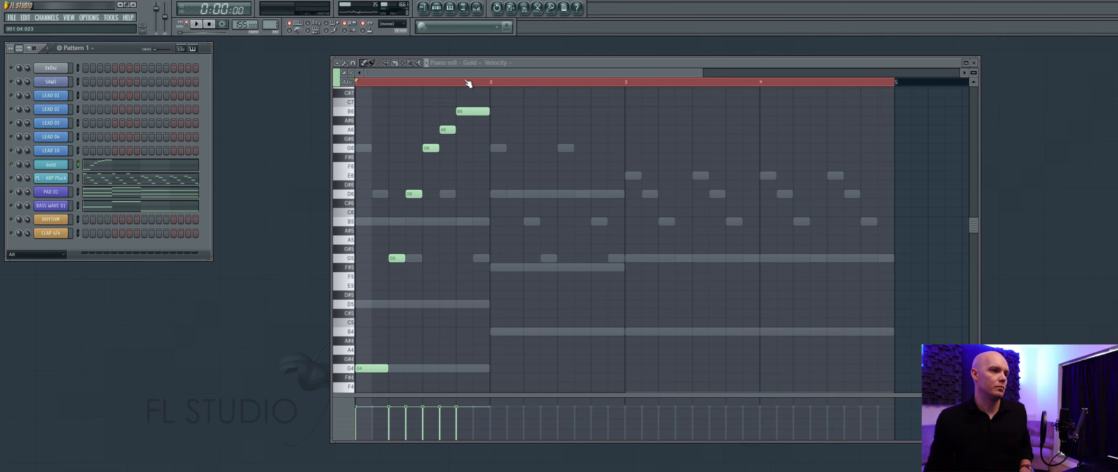
# Duplicate the whole bar-one phrase into bar two and play both bars.
pyautogui.scroll(2, 482, 82)
pyautogui.hotkey('ctrl', 'a')
pyautogui.hotkey('ctrl', 'b')
pyautogui.click(197, 24)
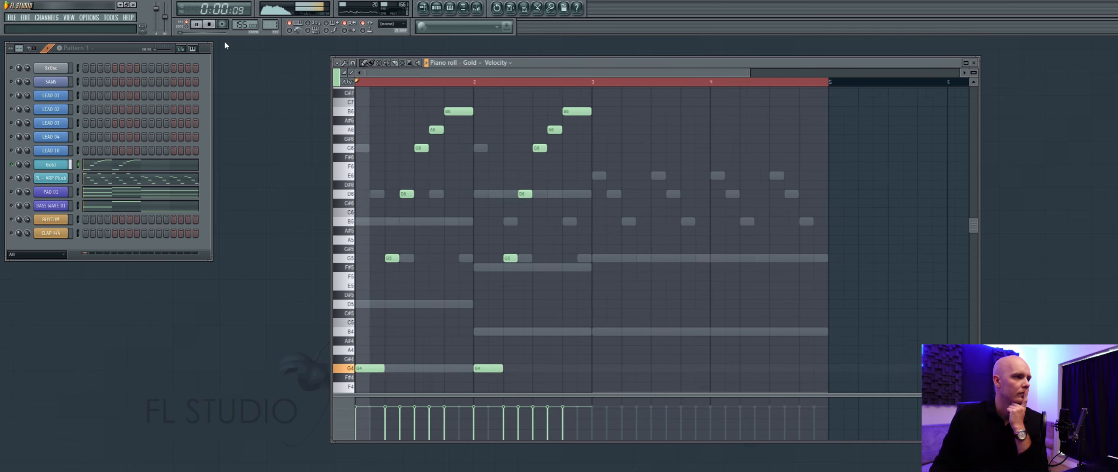
pyautogui.scroll(-3, 567, 253)
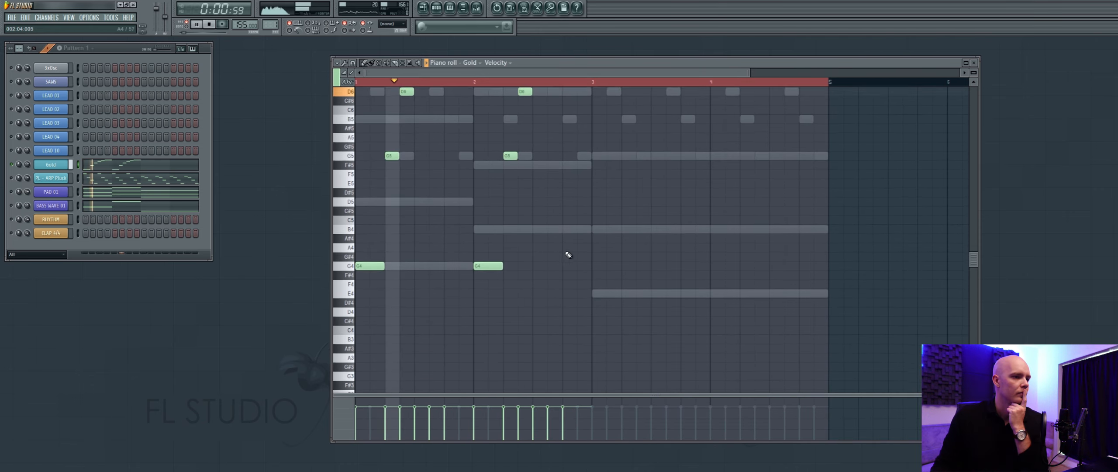
pyautogui.scroll(2, 600, 262)
pyautogui.scroll(1, 603, 264)
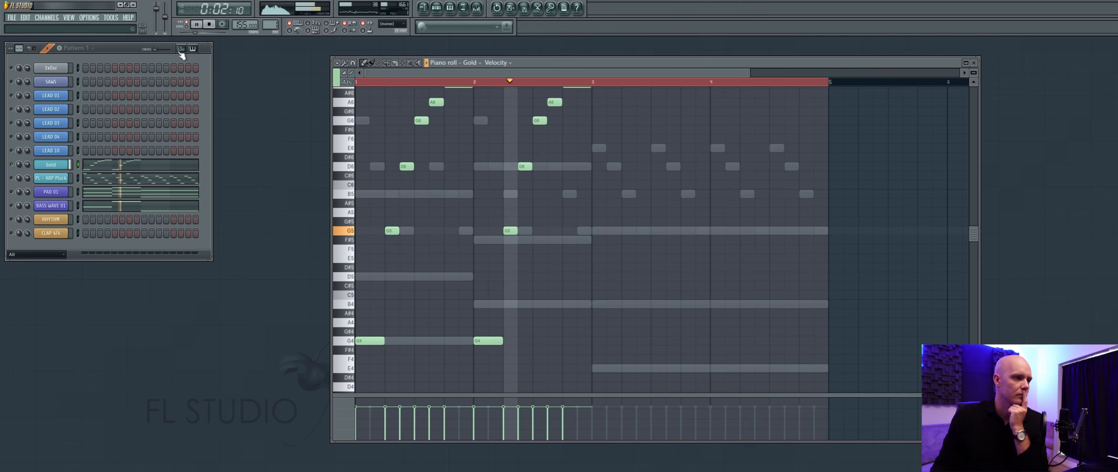
pyautogui.press('space')
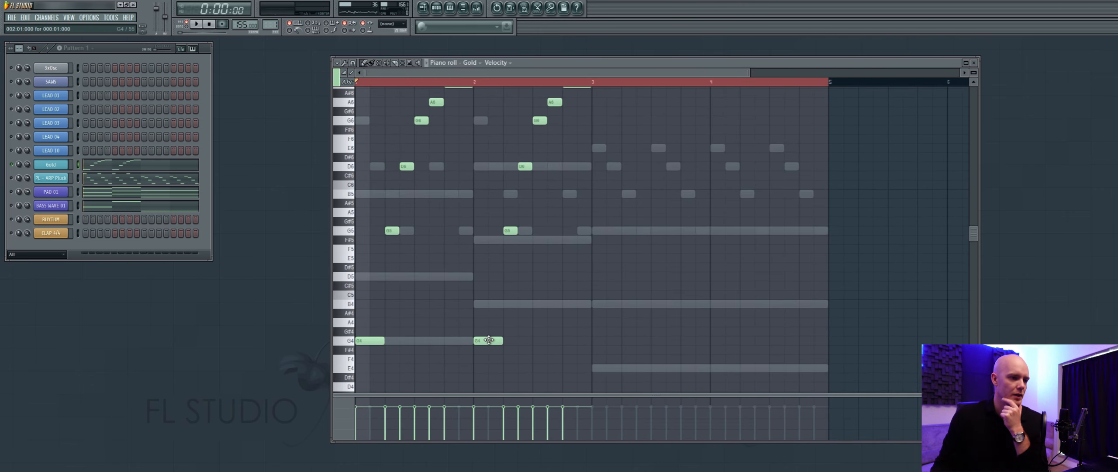
# Raise the first note of bar two to B4 and play the two bars again.
pyautogui.moveTo(488, 340); pyautogui.dragTo(488, 303)
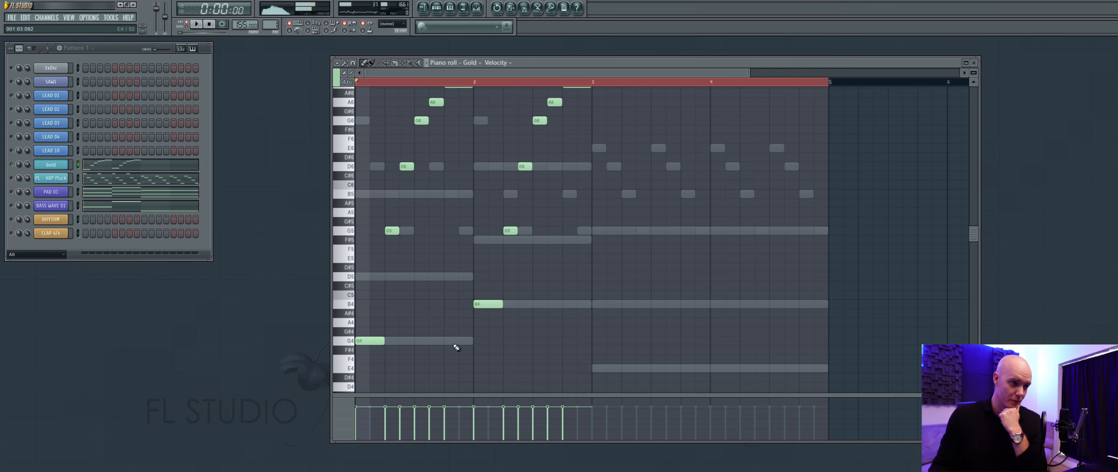
pyautogui.scroll(-3, 511, 337)
pyautogui.scroll(4, 569, 331)
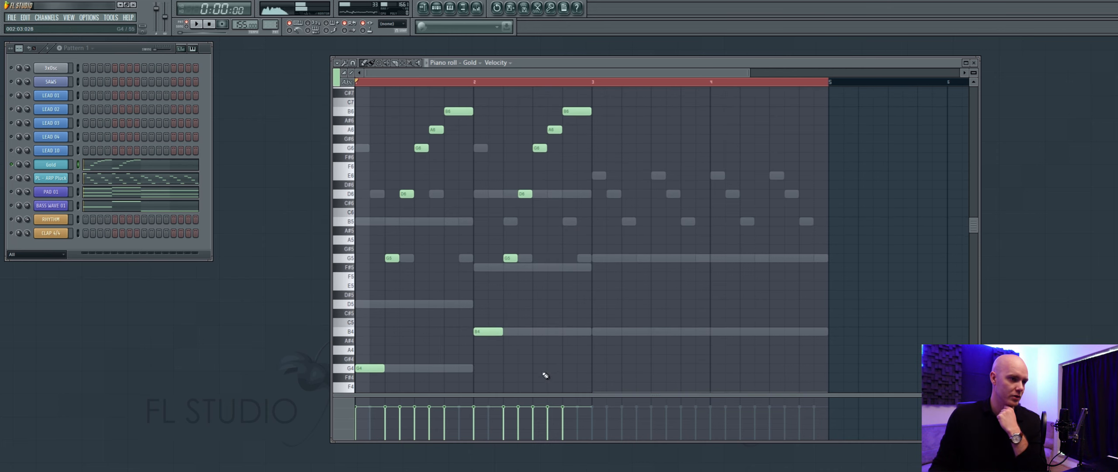
pyautogui.scroll(-4, 584, 70)
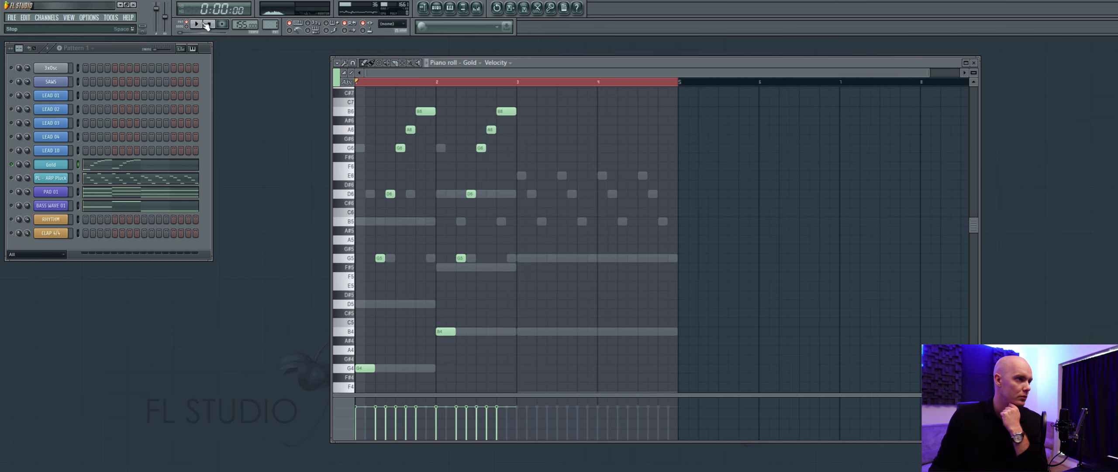
pyautogui.press('space')
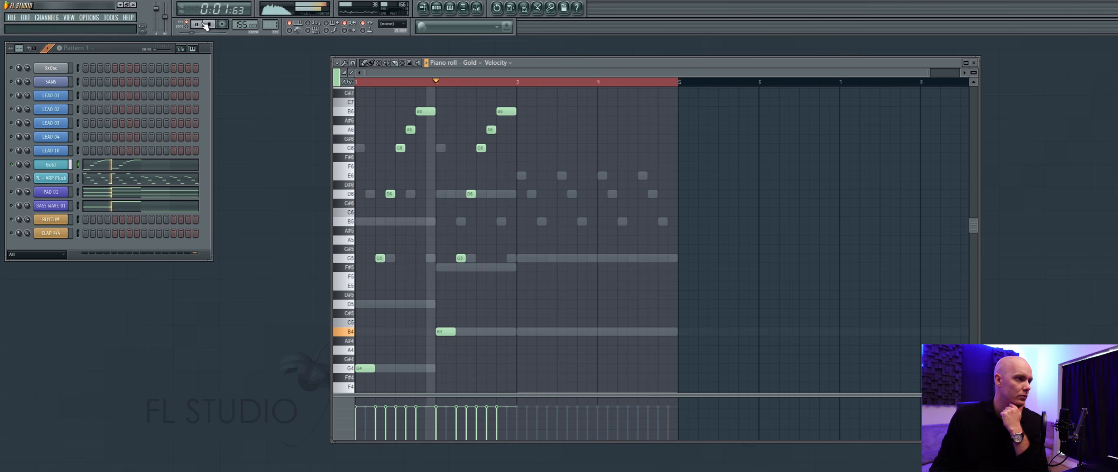
pyautogui.click(203, 24)
# Start bar three with a two-step E4 note followed by a B6 note of the same length.
pyautogui.scroll(-5, 546, 327)
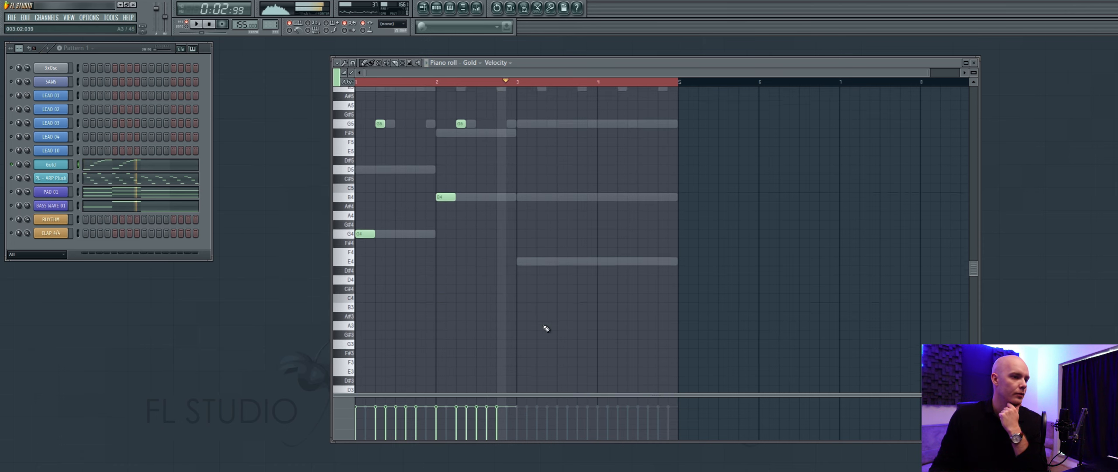
pyautogui.scroll(5, 546, 328)
pyautogui.click(519, 367)
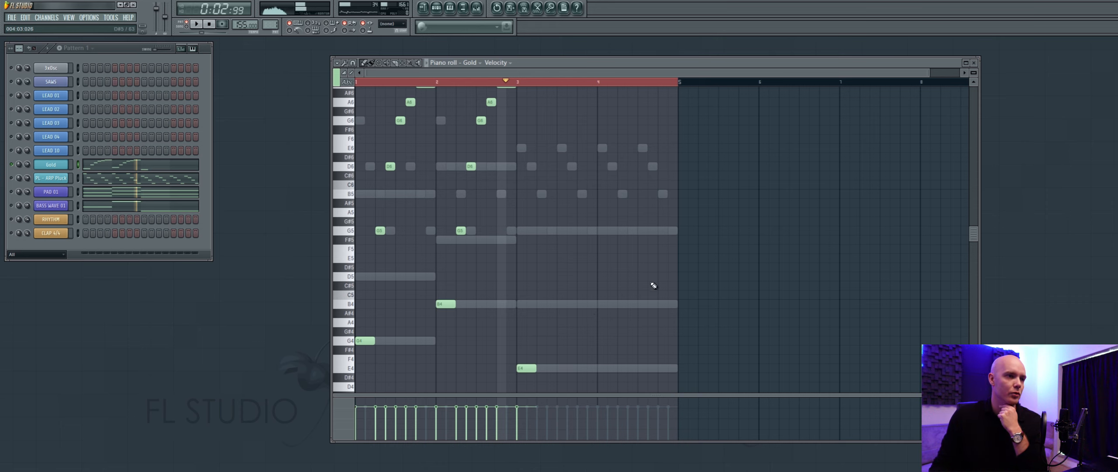
pyautogui.scroll(1, 600, 175)
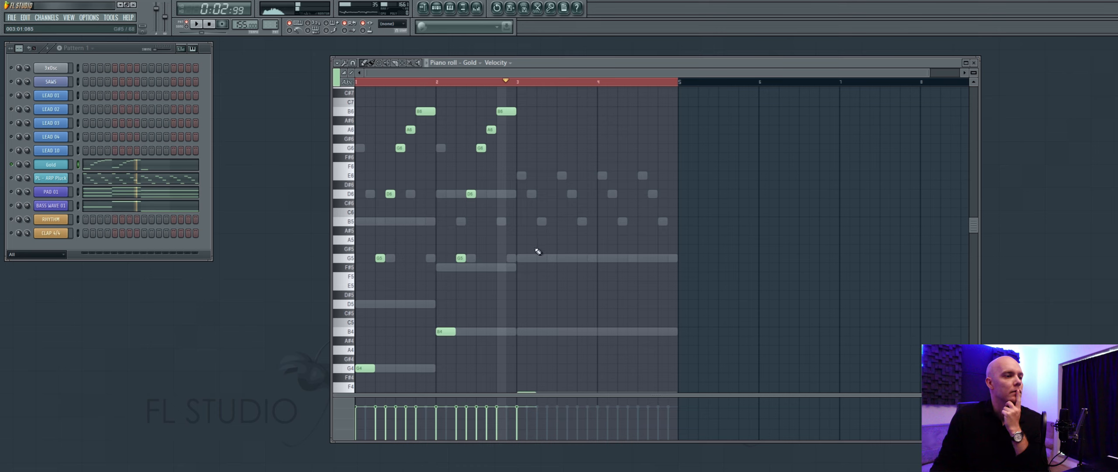
pyautogui.moveTo(535, 259); pyautogui.dragTo(537, 220)
pyautogui.click(559, 105)
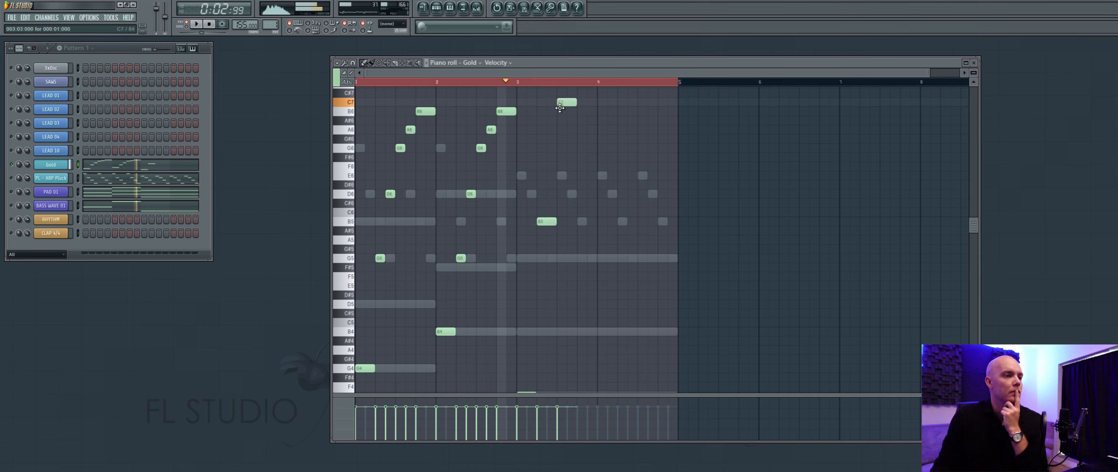
pyautogui.moveTo(560, 107); pyautogui.dragTo(545, 112)
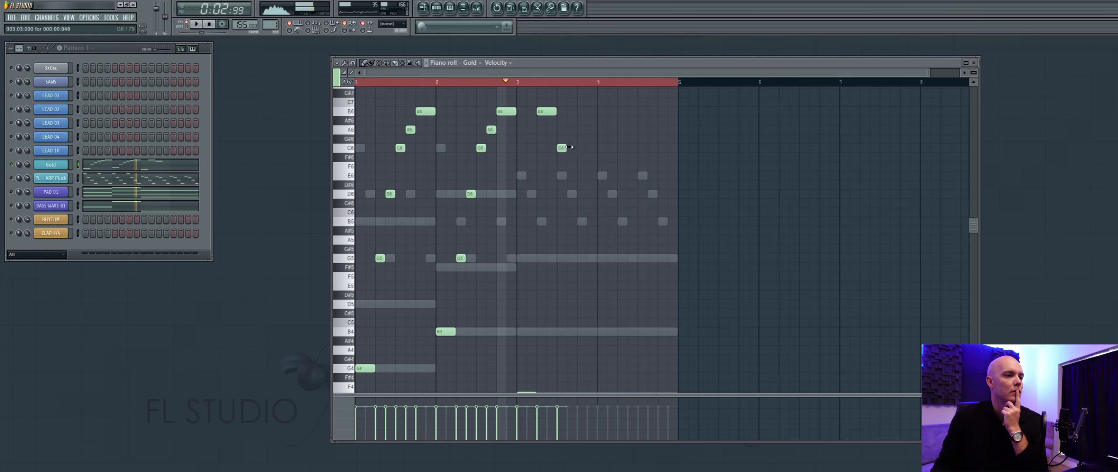
# Fill the second half of bar three with one-step notes alternating G6, F#6, G6, F#6, and play the melody.
pyautogui.click(572, 157)
pyautogui.click(581, 148)
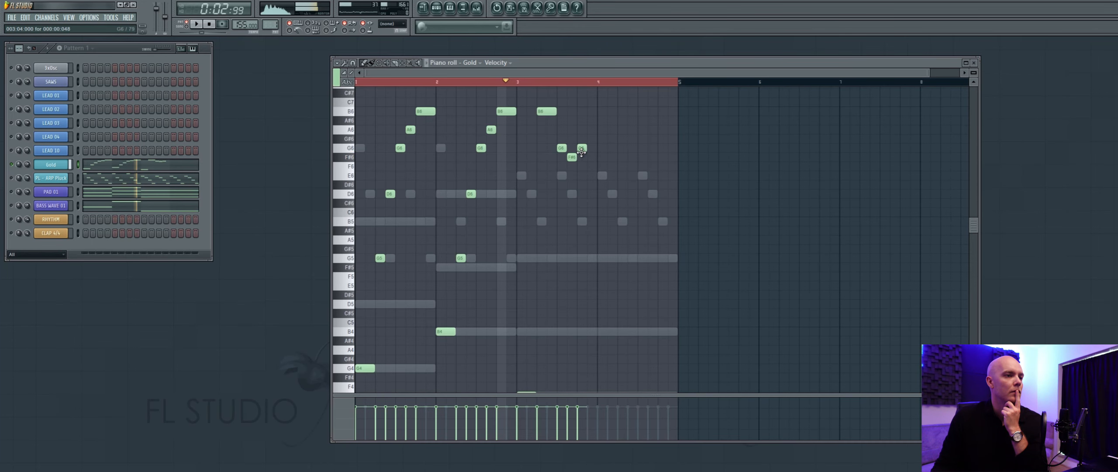
pyautogui.click(592, 157)
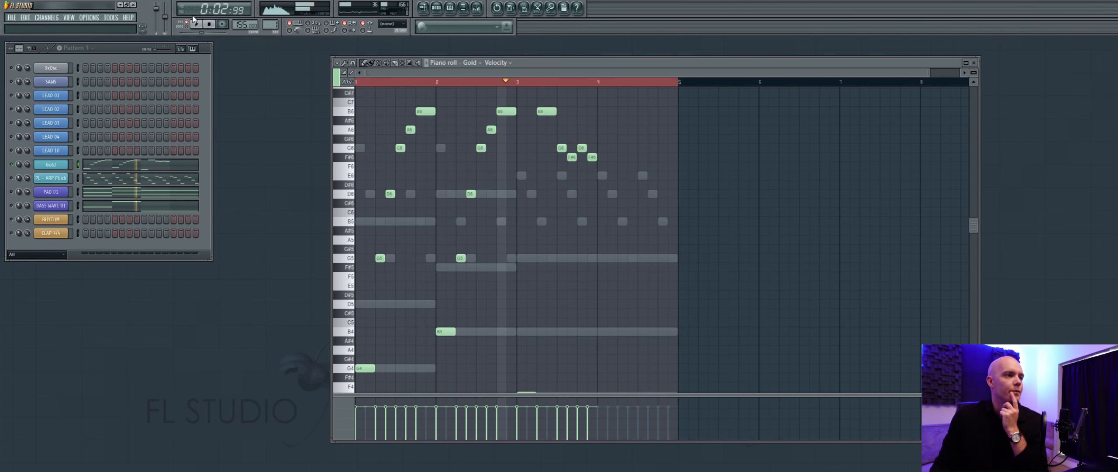
pyautogui.click(209, 23)
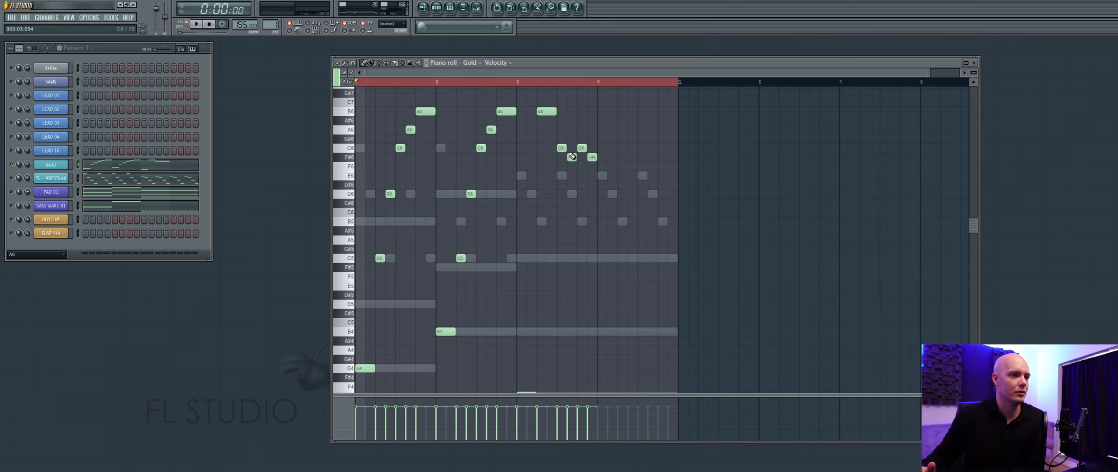
# Play the melody from the start of bar three to check the descending run.
pyautogui.scroll(3, 559, 74)
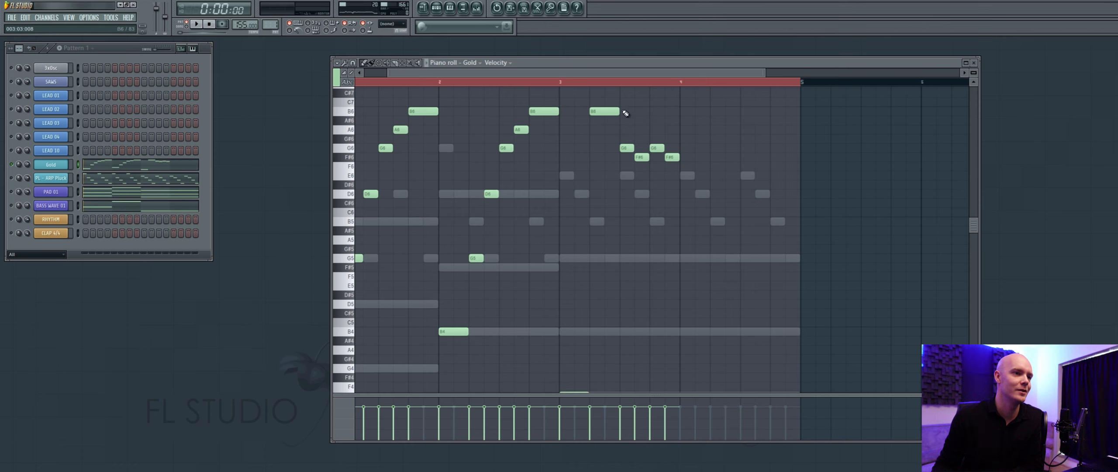
pyautogui.click(561, 82)
pyautogui.press('space')
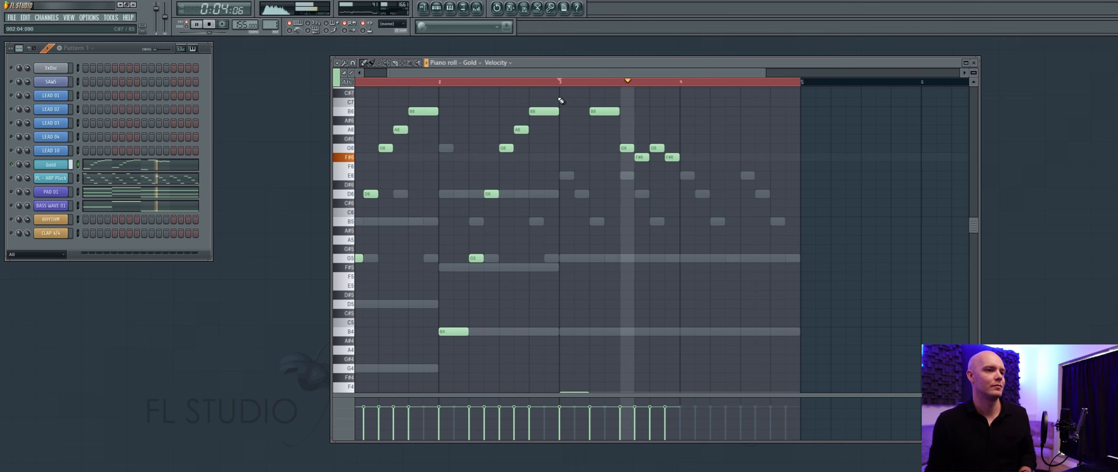
pyautogui.scroll(-3, 614, 83)
pyautogui.press('space')
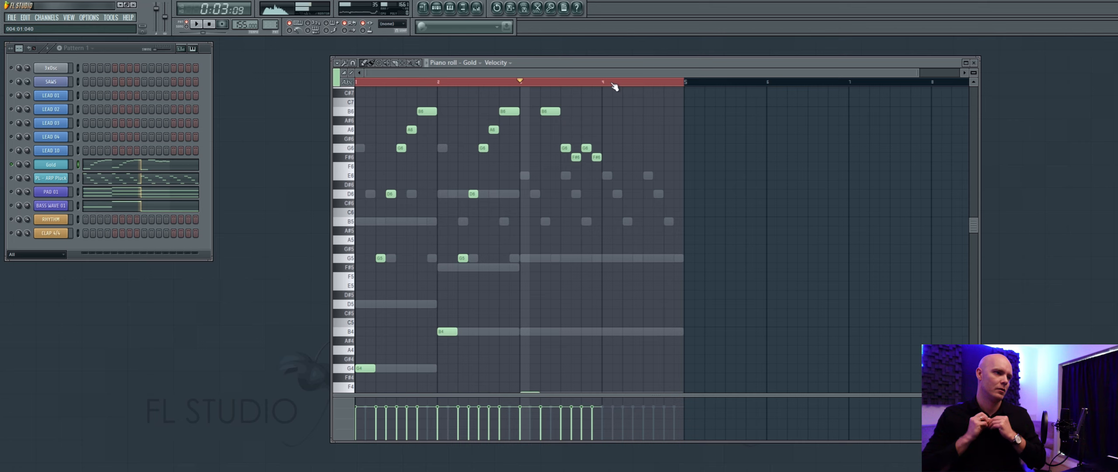
pyautogui.click(212, 24)
# Duplicate all of the bar-three notes, including the low E4, into bar four.
pyautogui.scroll(2, 585, 81)
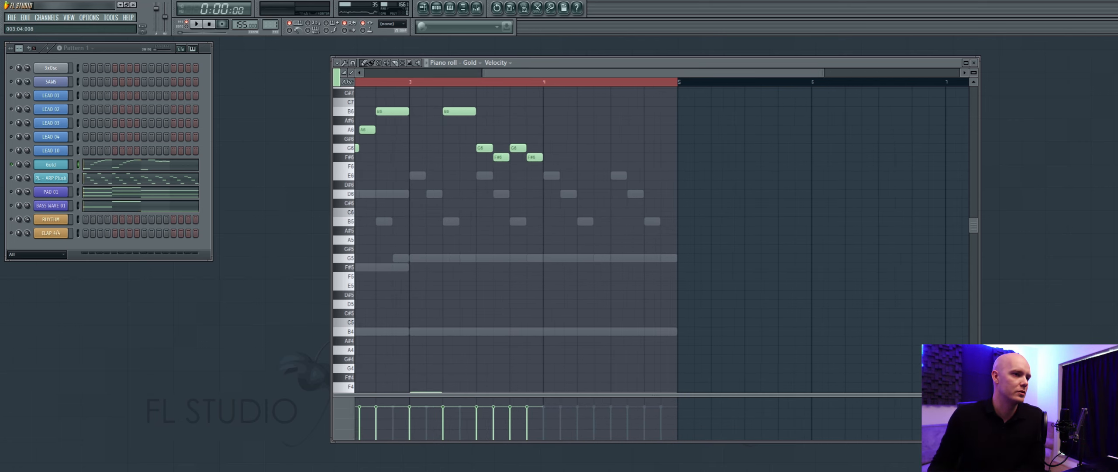
pyautogui.click(403, 63)
pyautogui.scroll(-4, 541, 241)
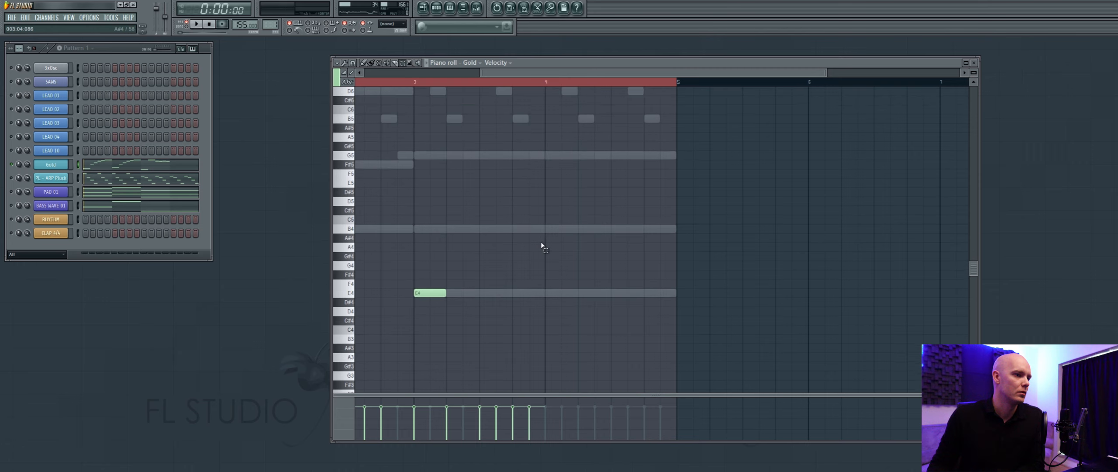
pyautogui.moveTo(586, 317); pyautogui.dragTo(437, 79)
pyautogui.scroll(2, 507, 86)
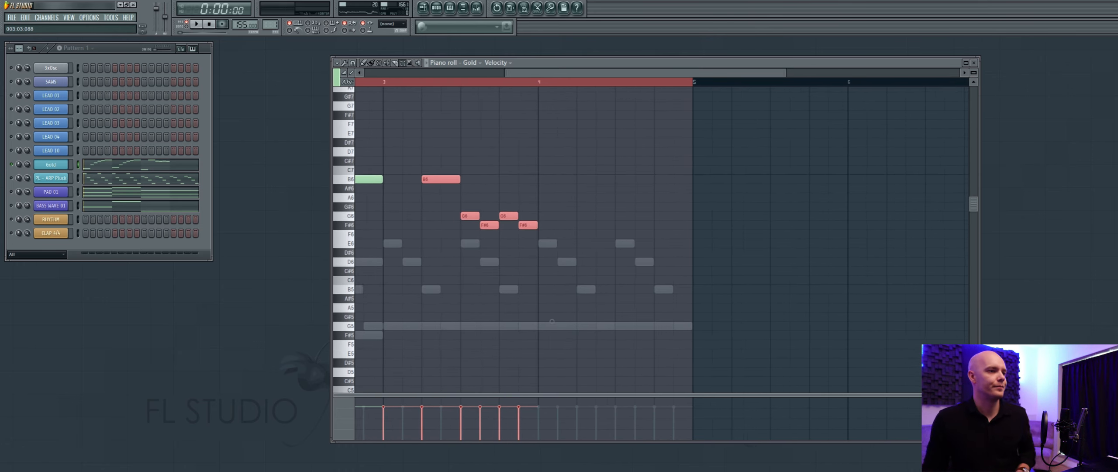
pyautogui.hotkey('ctrl', 'b')
pyautogui.scroll(-4, 512, 84)
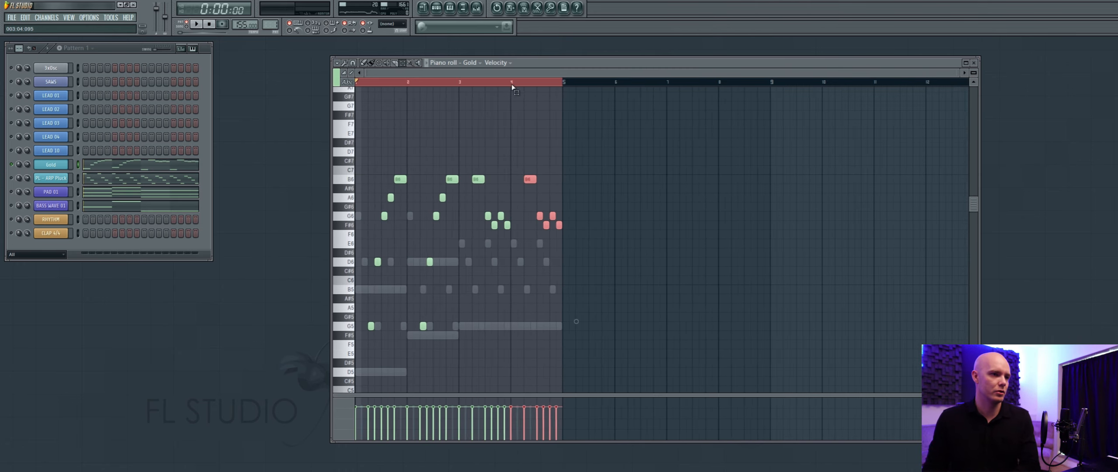
pyautogui.scroll(-5, 585, 159)
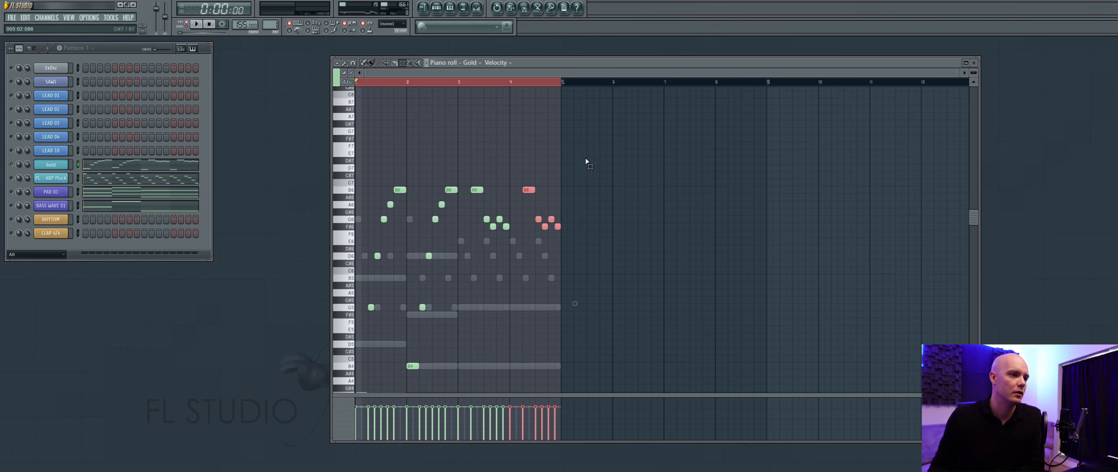
pyautogui.scroll(2, 632, 179)
pyautogui.scroll(1, 632, 179)
pyautogui.scroll(2, 546, 162)
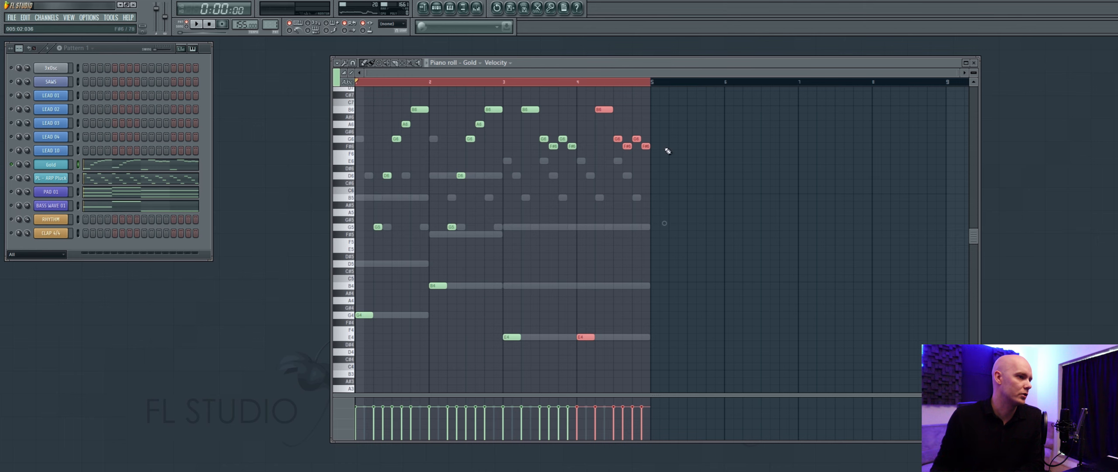
# Compare the PAD 01 chords and the PL - ARP Pluck notes with the Gold melody, and return to the Gold notes.
pyautogui.click(107, 193)
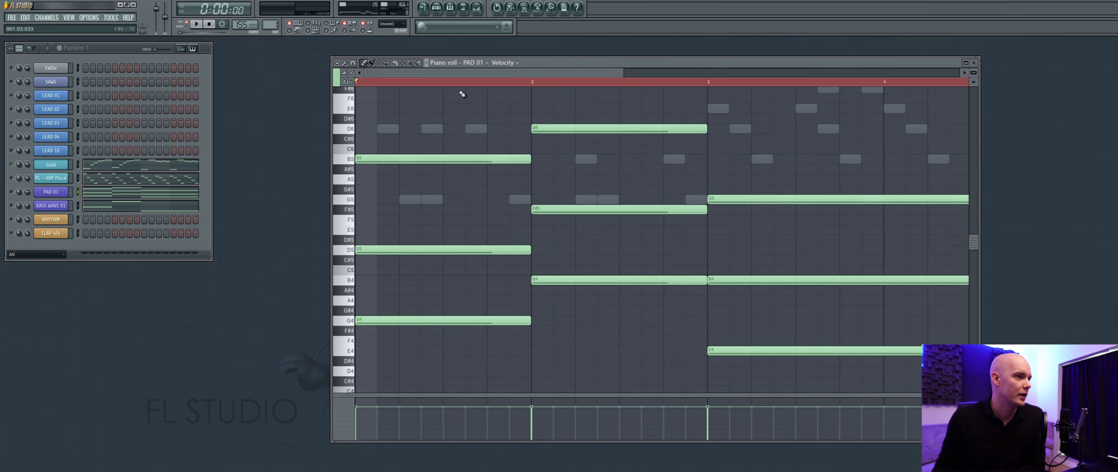
pyautogui.scroll(-4, 454, 94)
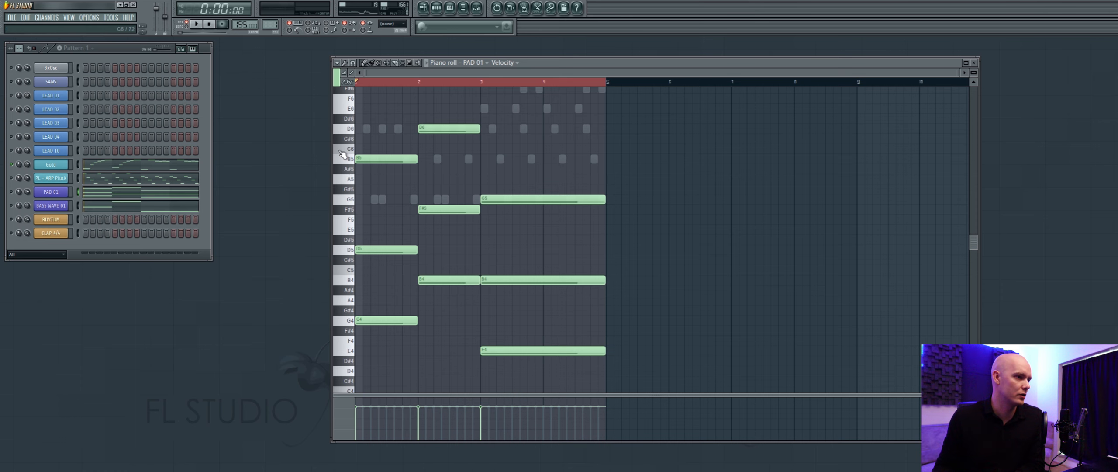
pyautogui.click(87, 178)
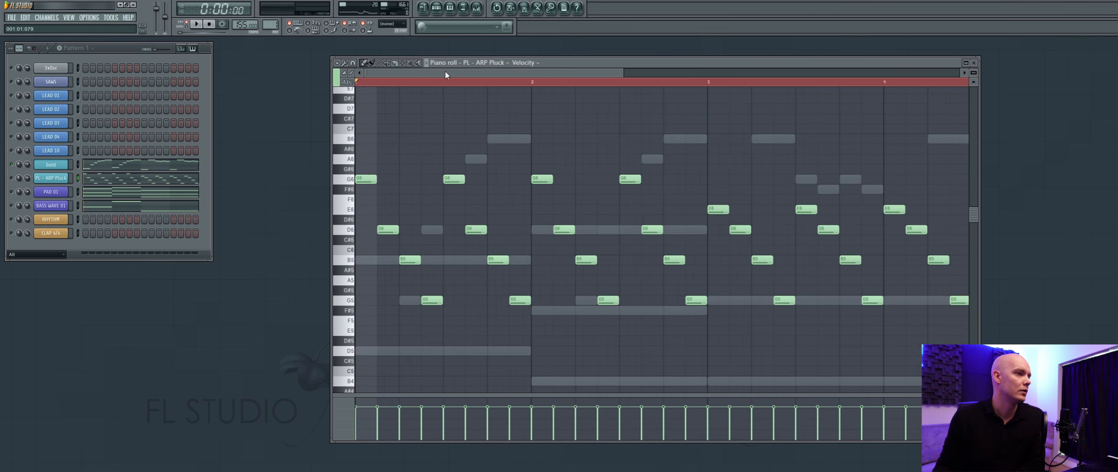
pyautogui.scroll(-3, 445, 71)
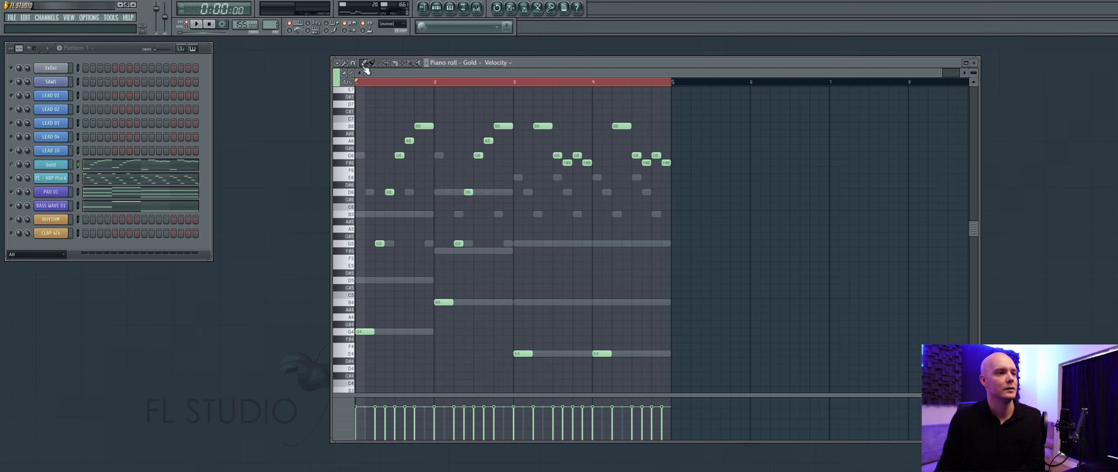
pyautogui.scroll(-3, 402, 76)
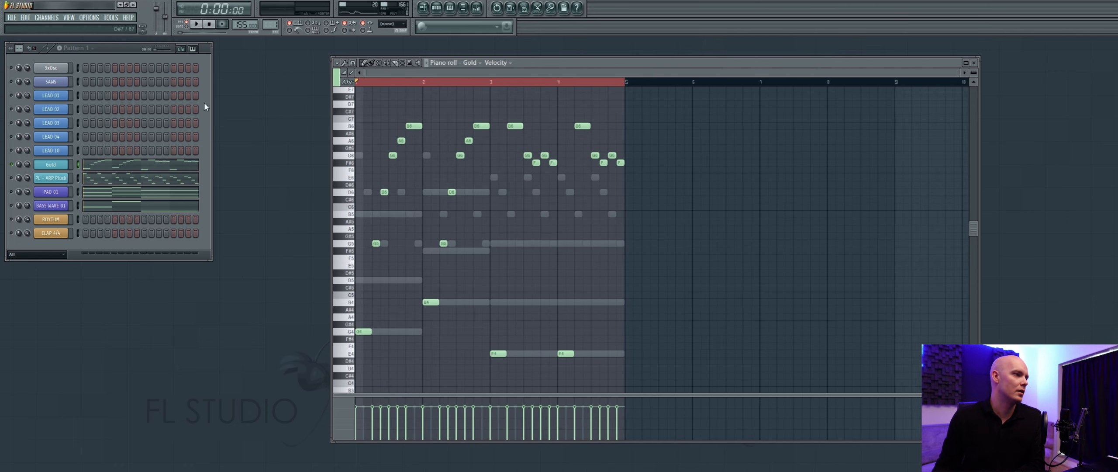
# Unmute the PAD 01 and BASS WAVE 01 channels and play the four-bar pattern with the Gold melody.
pyautogui.click(11, 192)
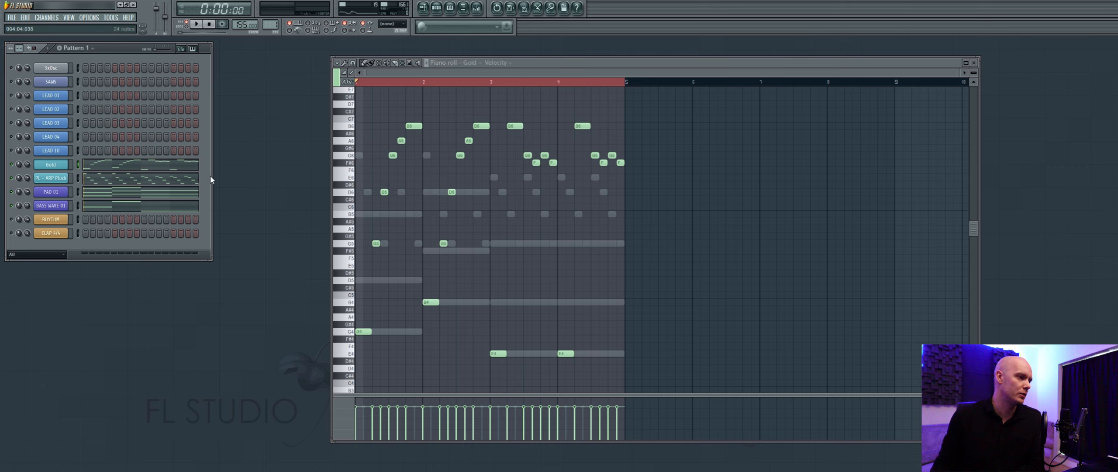
pyautogui.click(196, 25)
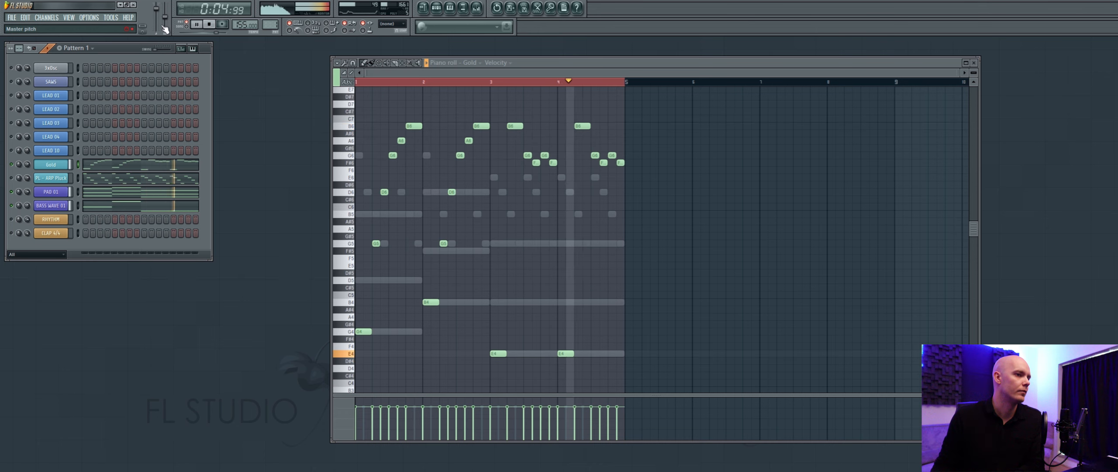
pyautogui.press('space')
# Shorten the E4 in bar three to one grid step, add a one-step D6 right after it, and play from bar three.
pyautogui.scroll(4, 418, 190)
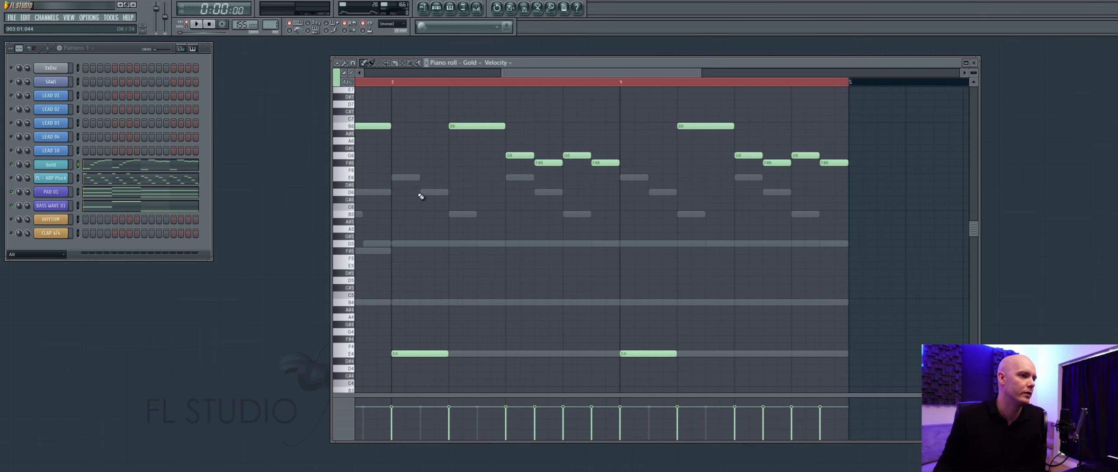
pyautogui.click(420, 193)
pyautogui.rightClick(394, 356)
pyautogui.click(394, 356)
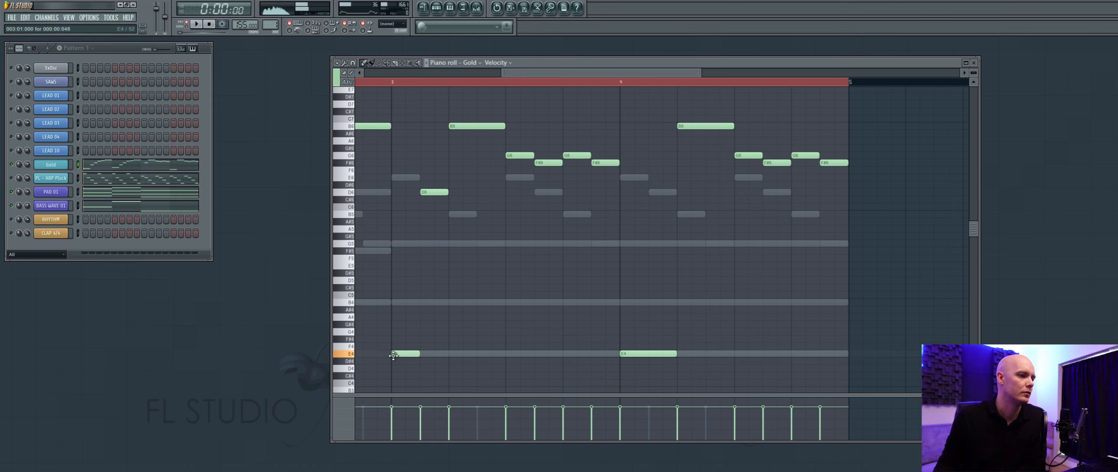
pyautogui.click(394, 83)
pyautogui.click(199, 27)
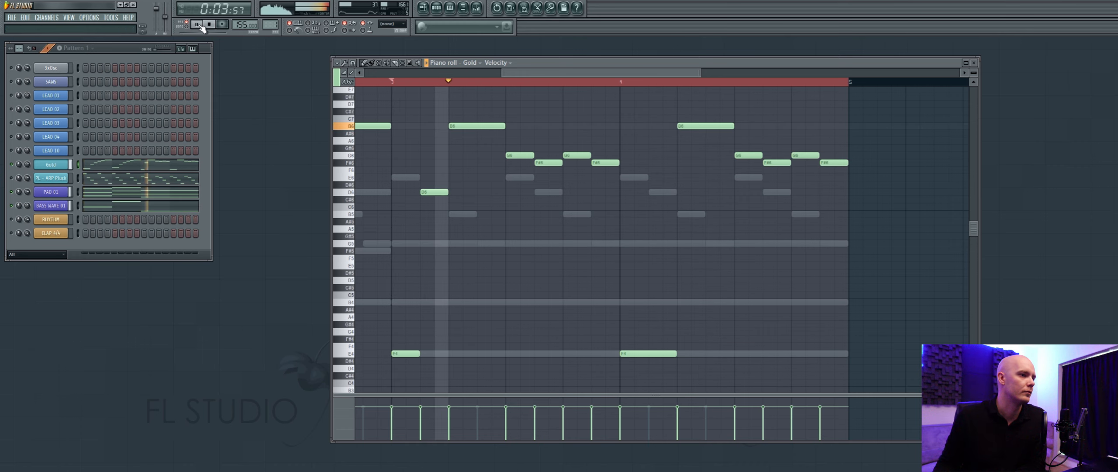
# Try a one-step G5 after a shortened B6 in bar three, play it, and restore the two-step B6 without the G5.
pyautogui.click(479, 244)
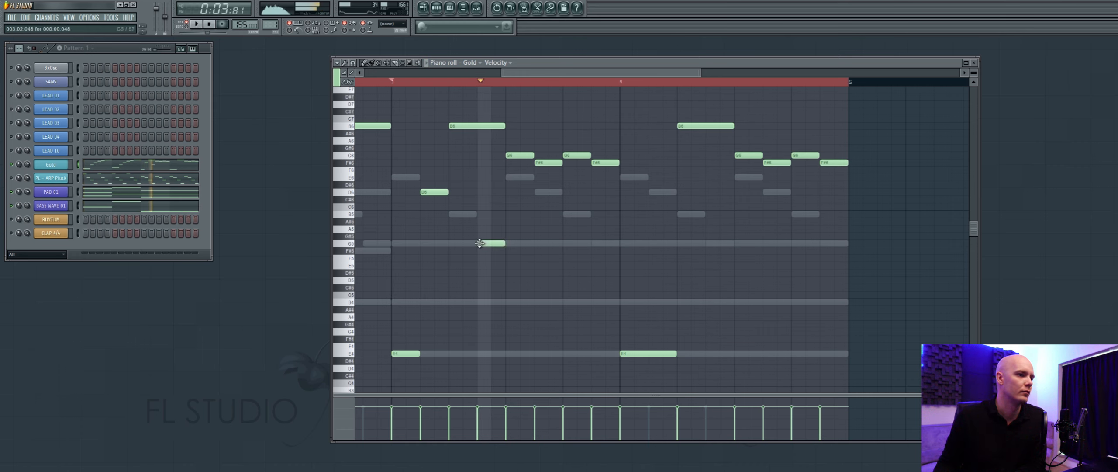
pyautogui.rightClick(457, 126)
pyautogui.click(454, 126)
pyautogui.press('space')
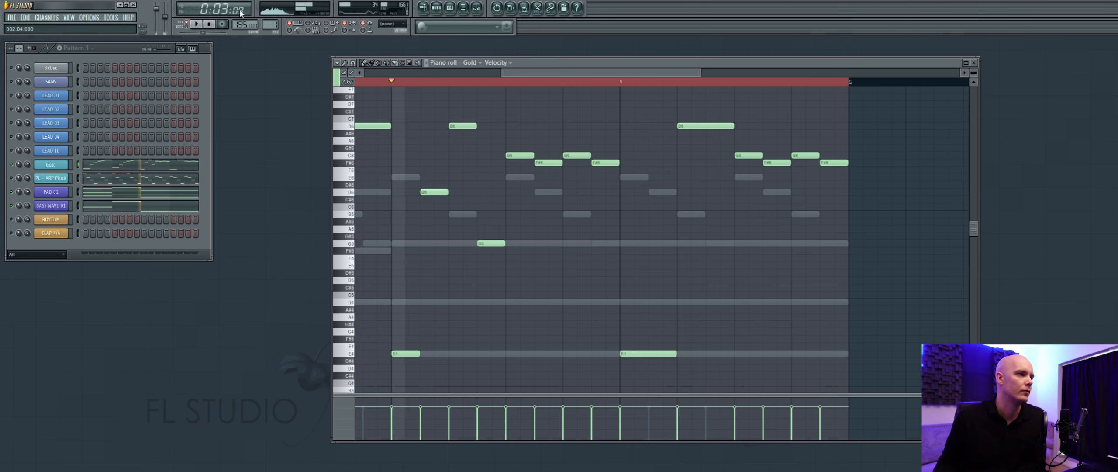
pyautogui.click(197, 25)
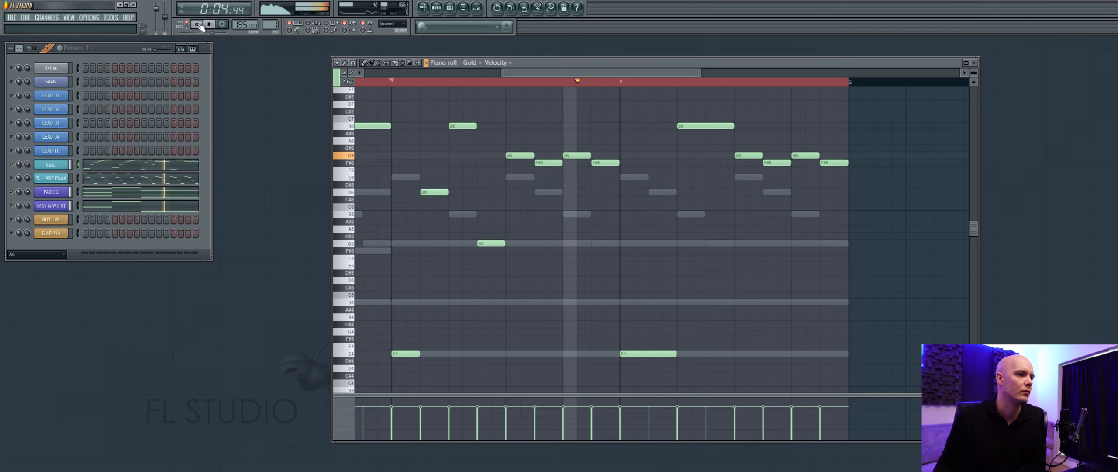
pyautogui.click(200, 25)
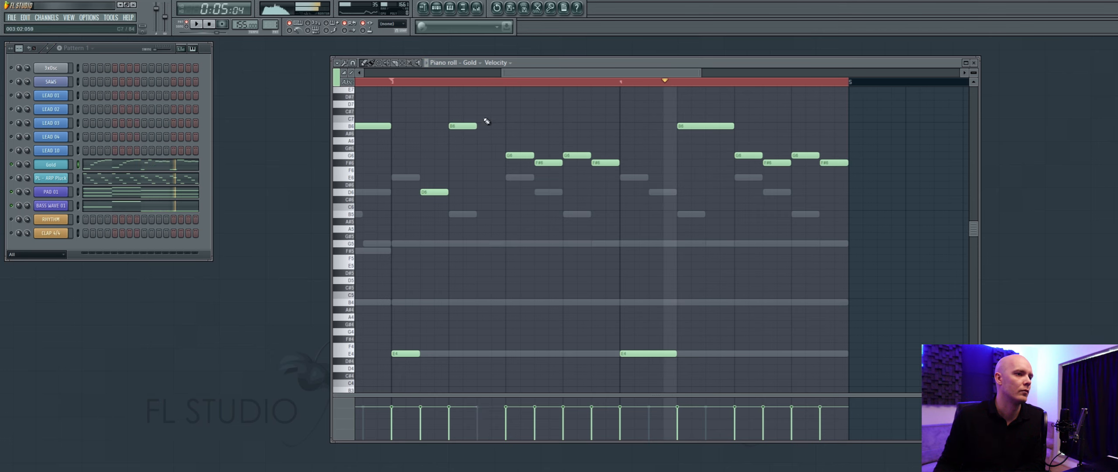
pyautogui.moveTo(480, 125); pyautogui.dragTo(507, 125)
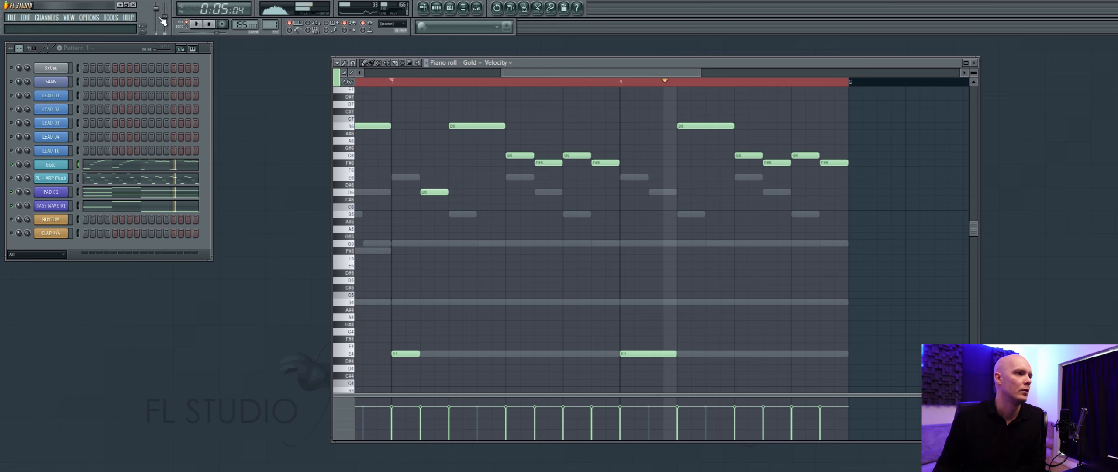
pyautogui.click(209, 24)
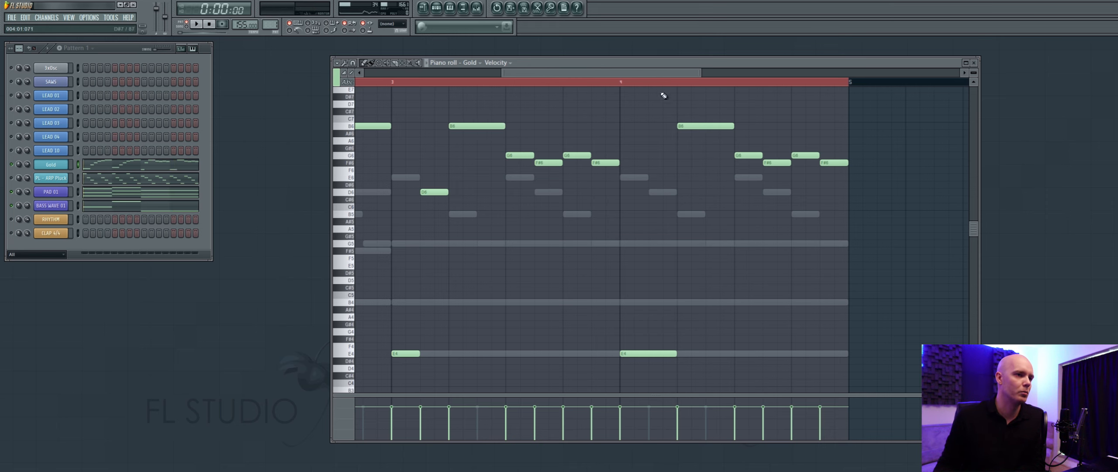
# Shorten the E4 in bar four to one grid step and add a one-step D6 right after it, matching bar three.
pyautogui.scroll(-3, 662, 85)
pyautogui.scroll(-1, 662, 85)
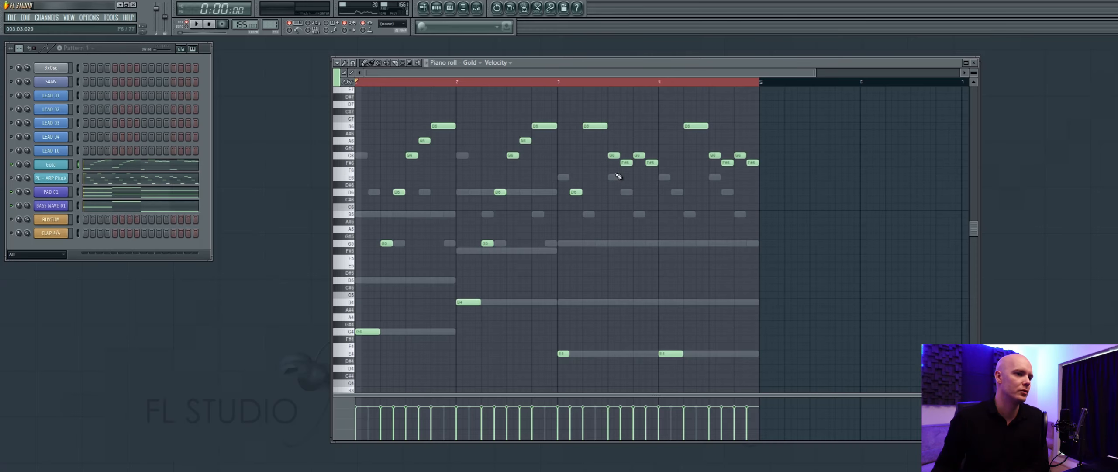
pyautogui.scroll(3, 619, 176)
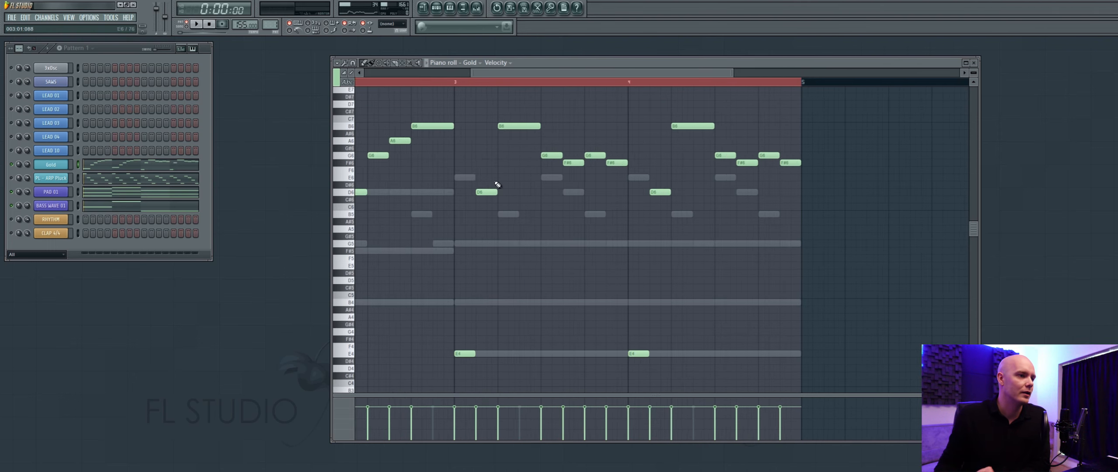
# Copy the complete four-bar Gold melody into the LEAD 10 channel's piano roll.
pyautogui.scroll(-3, 579, 83)
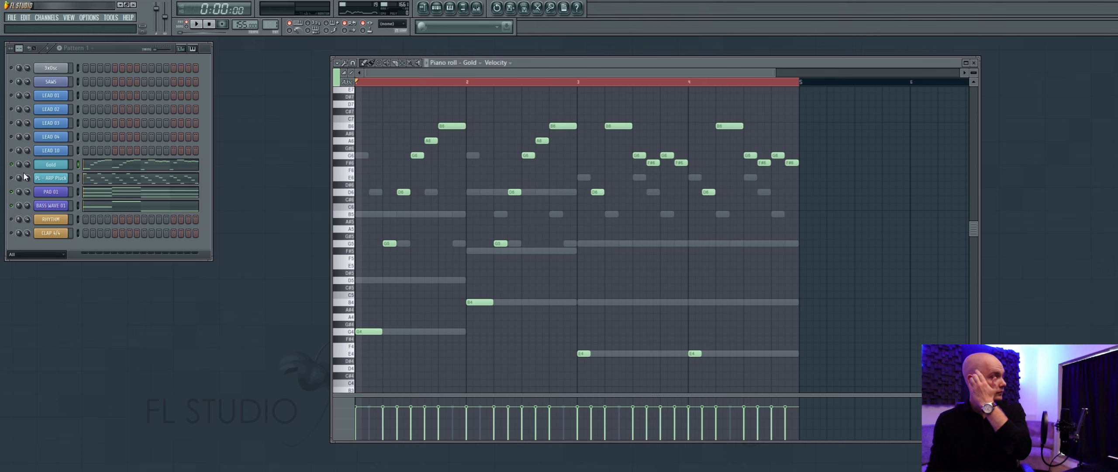
pyautogui.scroll(-2, 391, 80)
pyautogui.hotkey('ctrl', 'a')
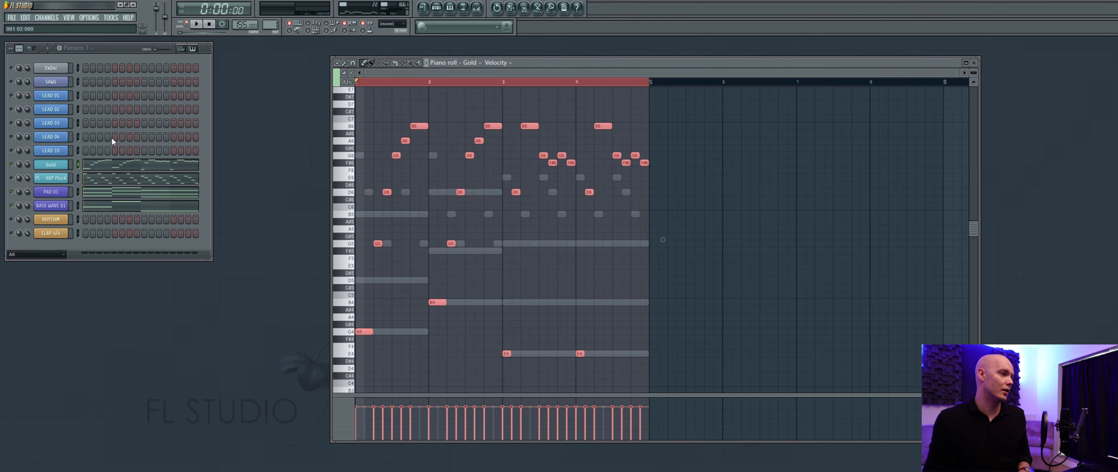
pyautogui.rightClick(69, 148)
pyautogui.click(94, 150)
pyautogui.scroll(-3, 532, 82)
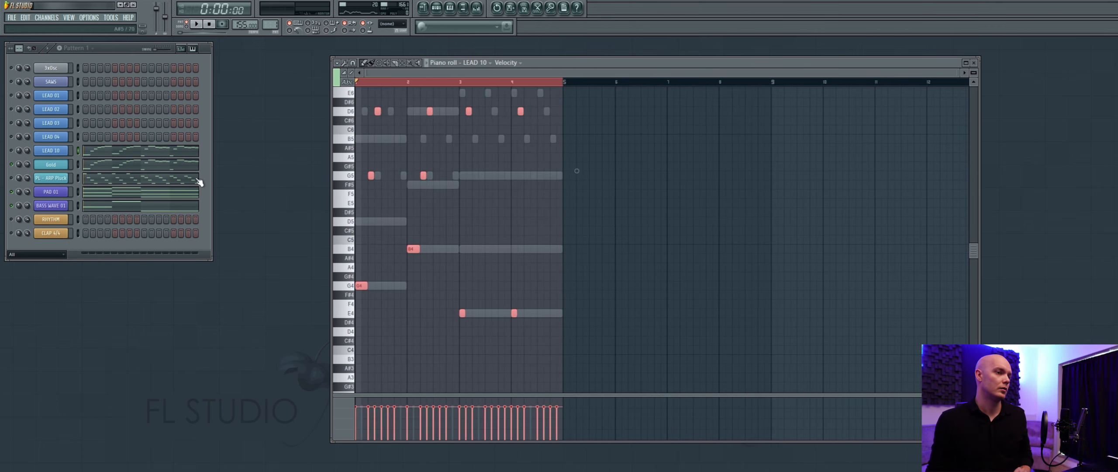
# Open the SAWS channel's piano roll and paste the same four-bar melody into it.
pyautogui.rightClick(51, 81)
pyautogui.click(75, 82)
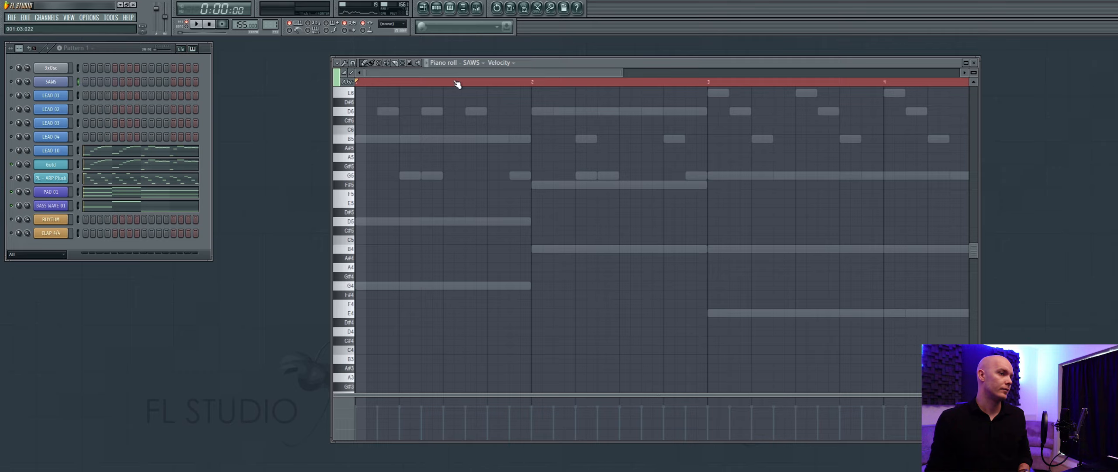
pyautogui.scroll(-1, 466, 85)
pyautogui.hotkey('ctrl', 'v')
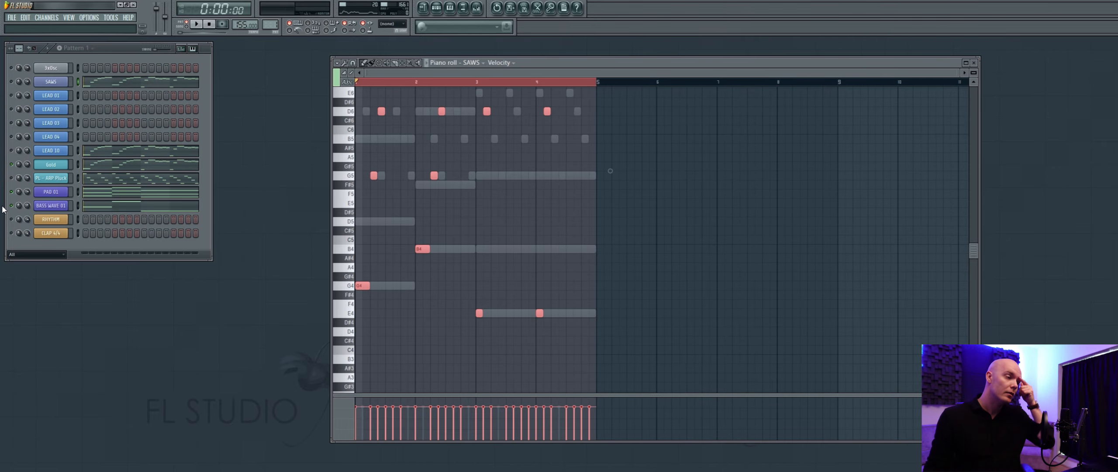
# Toggle the mute/solo switch of PL - ARP Pluck and play the pattern with the melody layered on Gold, LEAD 10 and SAWS.
pyautogui.rightClick(11, 178)
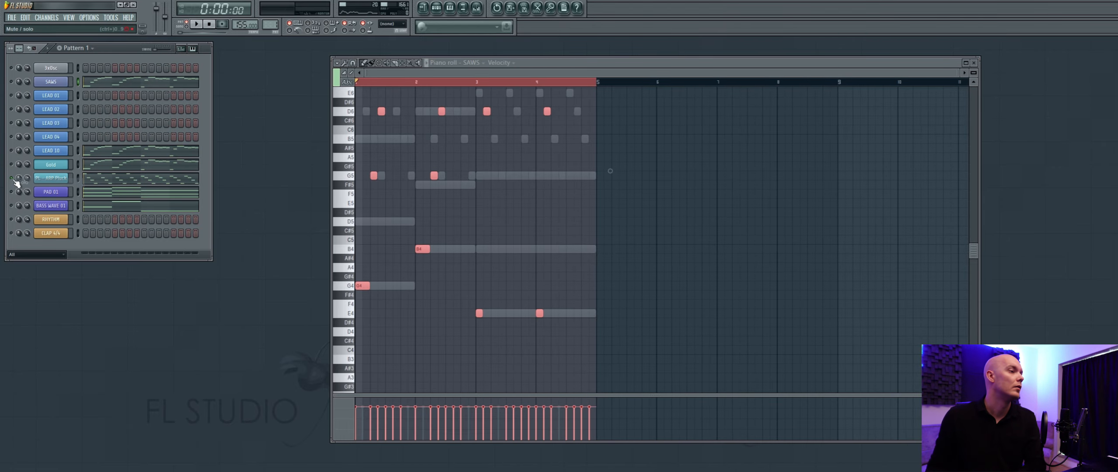
pyautogui.click(21, 184)
pyautogui.click(20, 184)
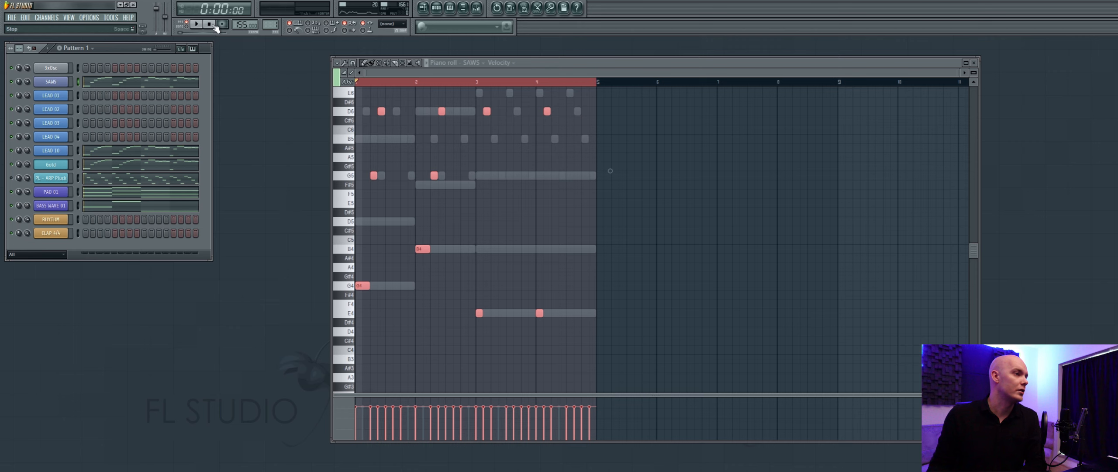
pyautogui.click(199, 25)
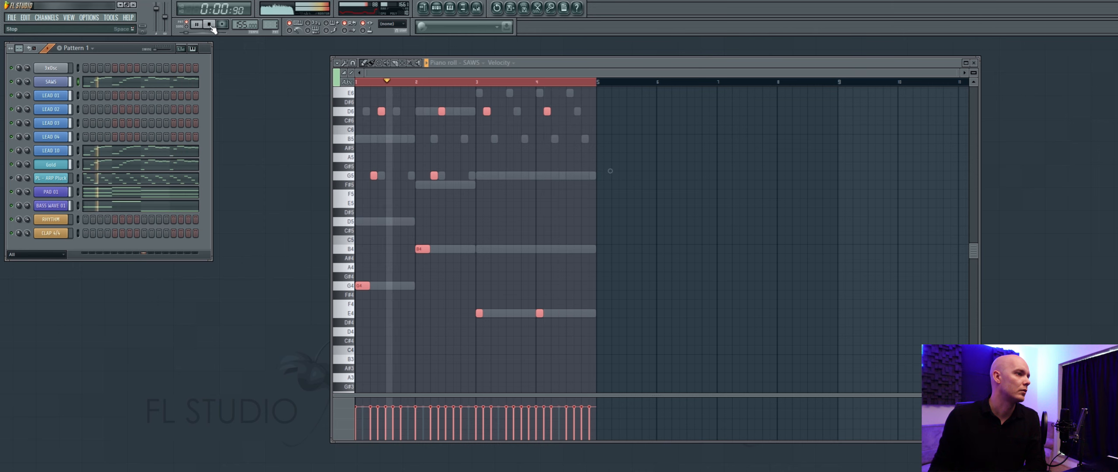
pyautogui.click(210, 25)
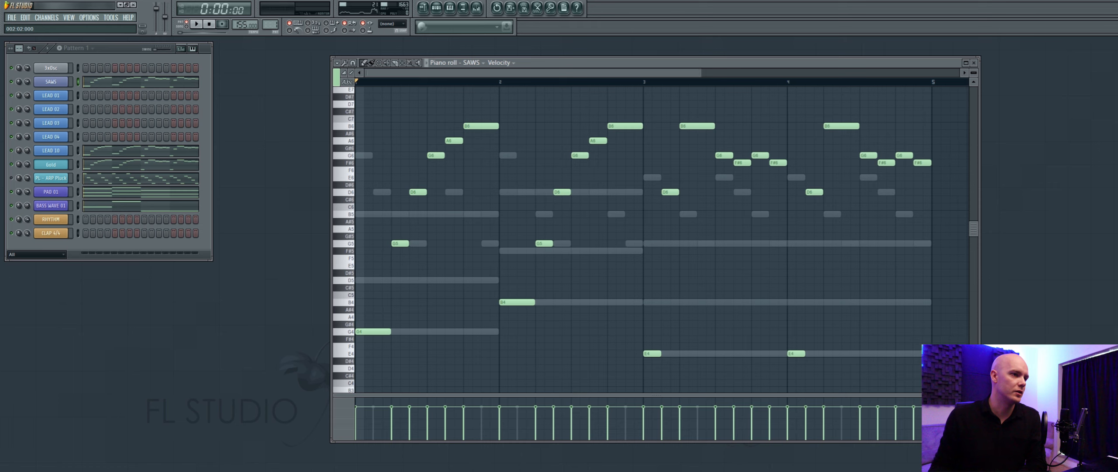
# Split the bar-one D6 of the SAWS melody into two quick notes by shortening it and adding a second short D6 half a step after it starts.
pyautogui.scroll(-1, 408, 228)
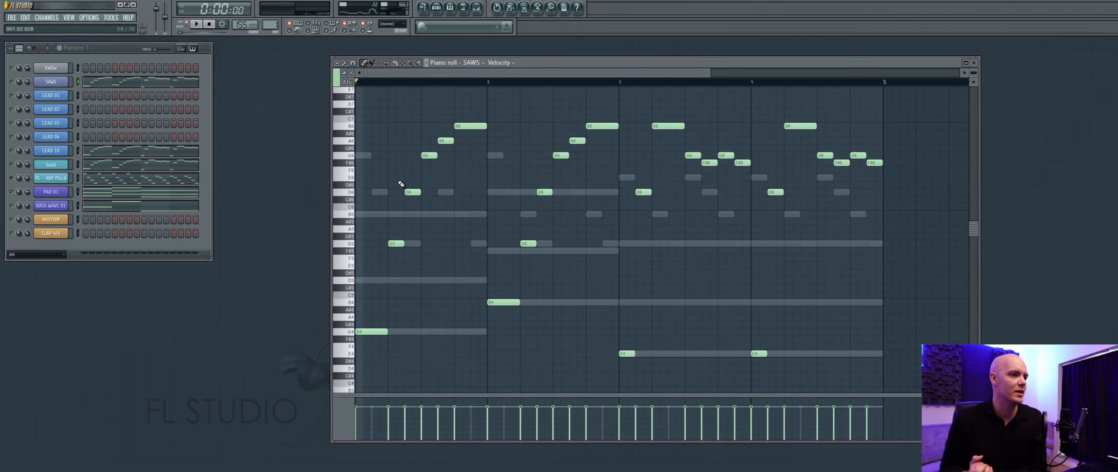
pyautogui.scroll(1, 401, 183)
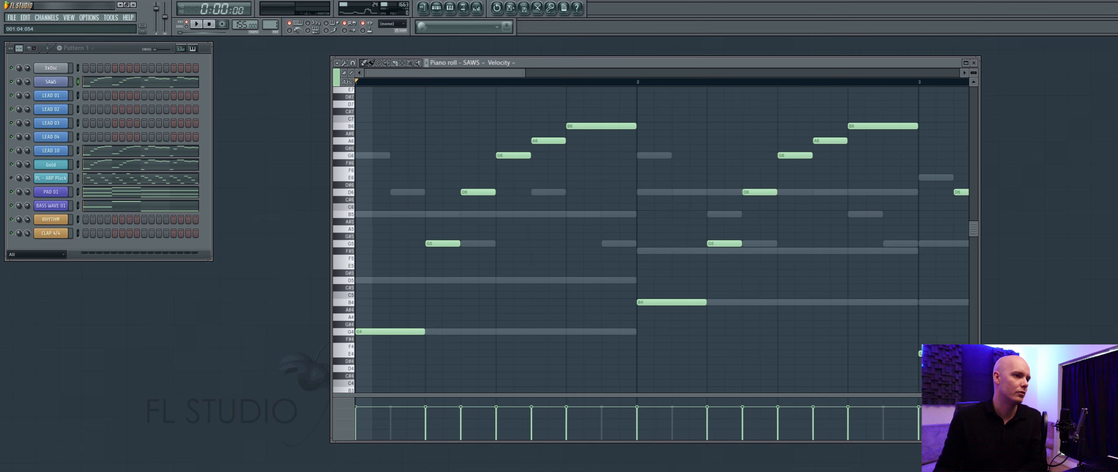
pyautogui.click(352, 63)
pyautogui.moveTo(494, 192); pyautogui.dragTo(469, 193)
pyautogui.click(366, 123)
pyautogui.click(482, 192)
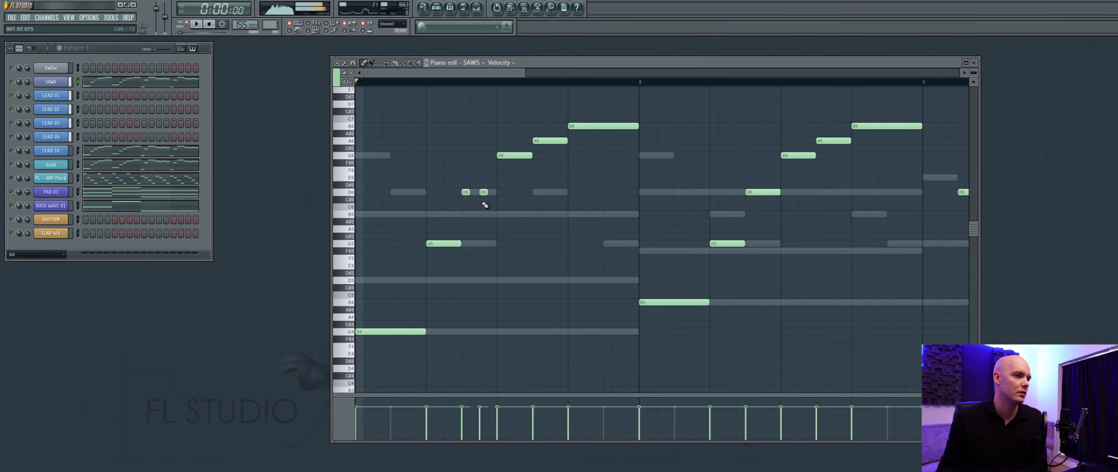
# Isolate the SAWS sound together with its LEAD channels and play the doubled D6 in bar one.
pyautogui.rightClick(14, 81)
pyautogui.click(17, 86)
pyautogui.click(13, 96)
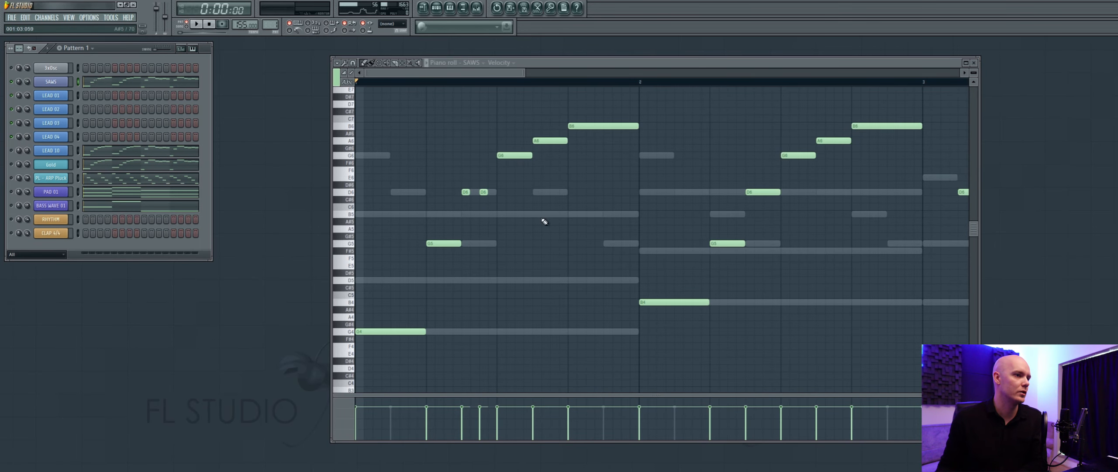
pyautogui.click(201, 25)
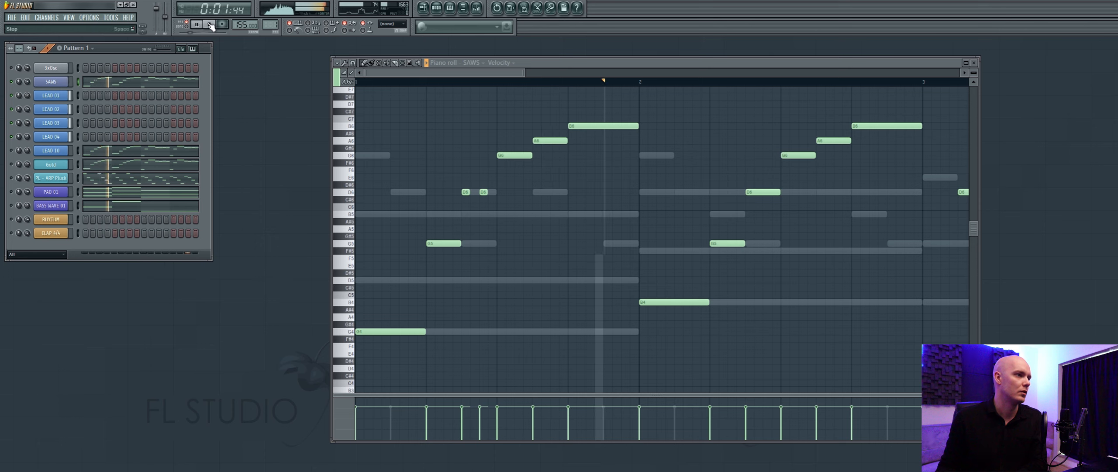
pyautogui.click(211, 24)
# Split the bar-two D6 of the SAWS melody into two short notes, matching bar one.
pyautogui.scroll(-5, 558, 86)
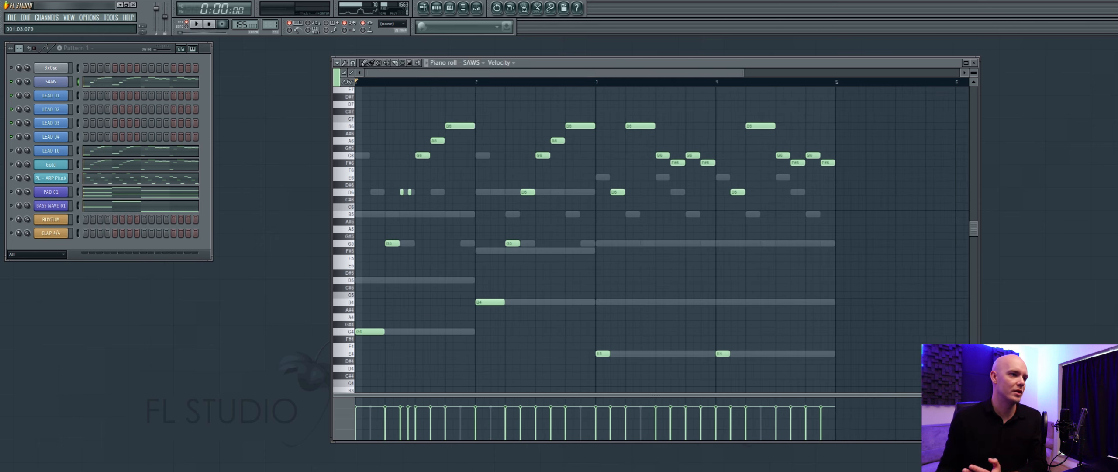
pyautogui.click(556, 193)
pyautogui.click(567, 192)
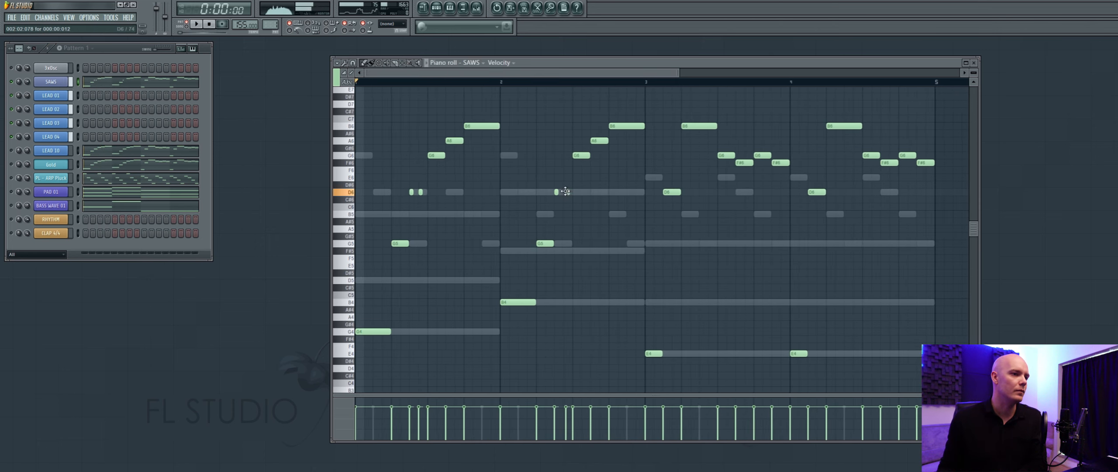
pyautogui.moveTo(568, 192); pyautogui.dragTo(565, 192)
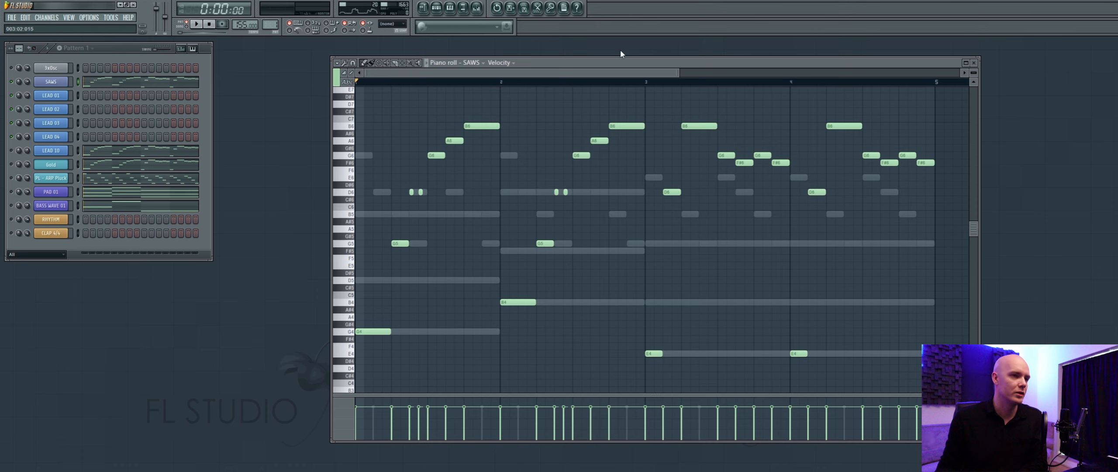
# Undo the D6 splits in bars one and two, and restore them.
pyautogui.scroll(-1, 664, 77)
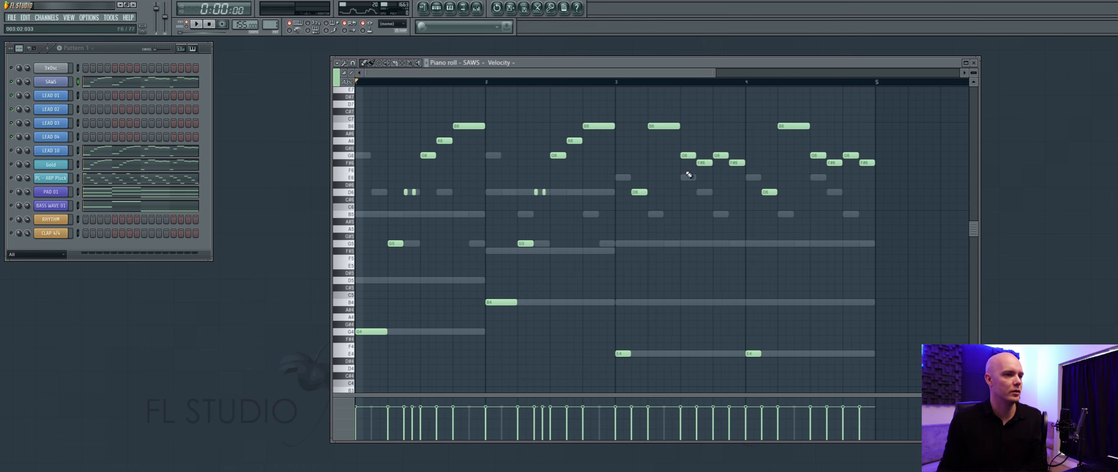
pyautogui.hotkey('ctrl', 'alt', 'z')
pyautogui.hotkey('ctrl', 'alt', 'z')
pyautogui.hotkey('ctrl', 'alt', 'z')
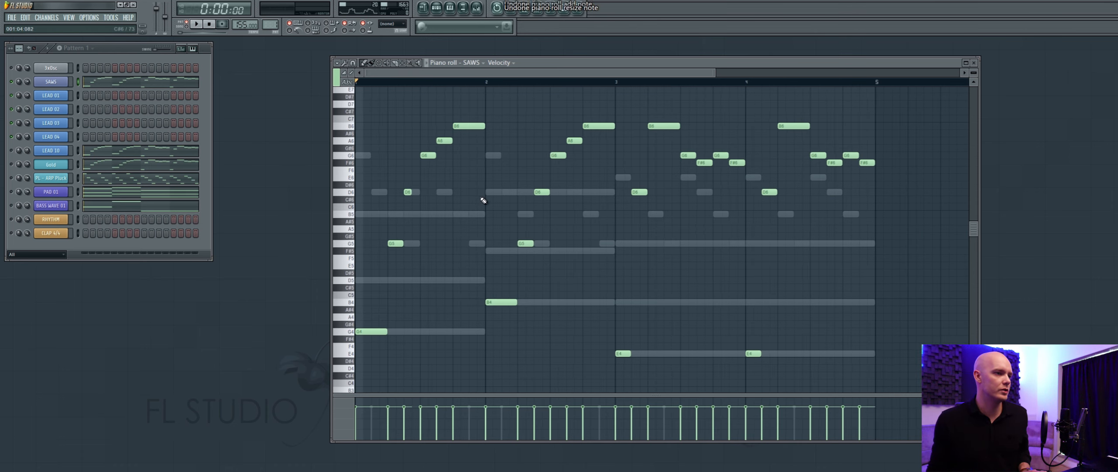
pyautogui.hotkey('ctrl', 'alt', 'z')
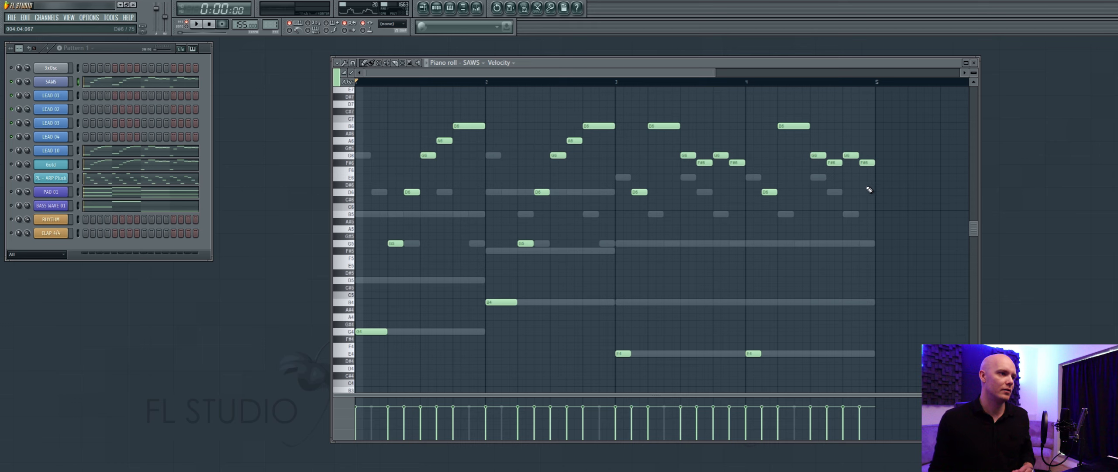
pyautogui.click(32, 18)
pyautogui.click(60, 48)
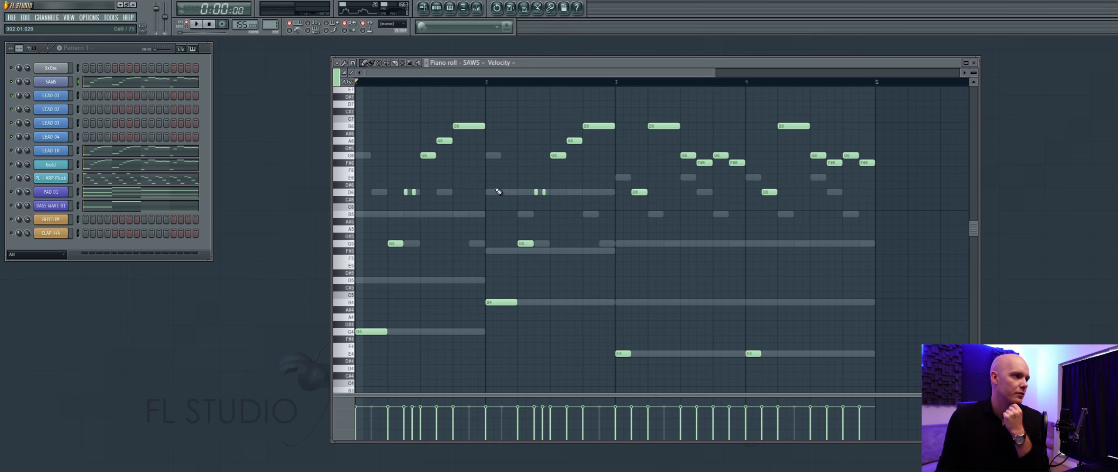
# Play the SAWS melody from the start through the doubled D6 notes of bars one and two.
pyautogui.scroll(1, 631, 90)
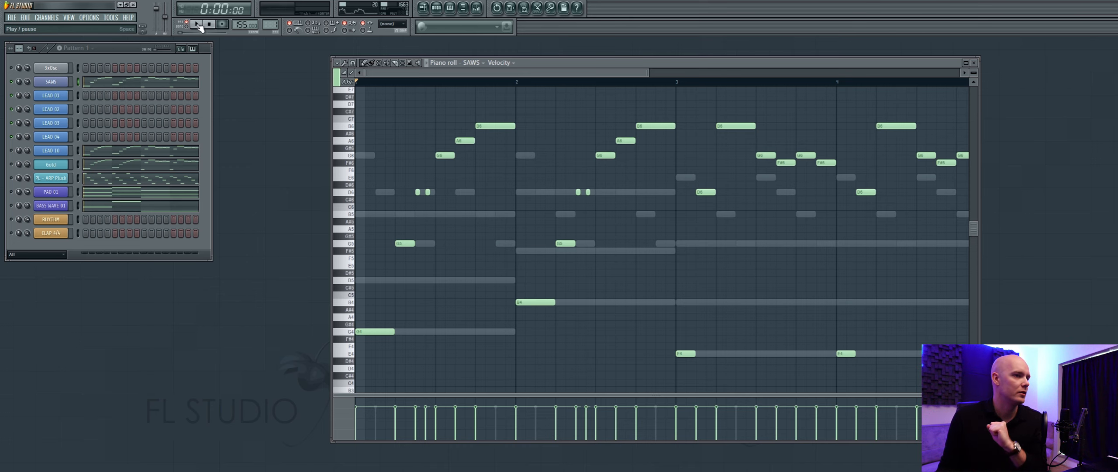
pyautogui.scroll(-1, 496, 79)
pyautogui.press('space')
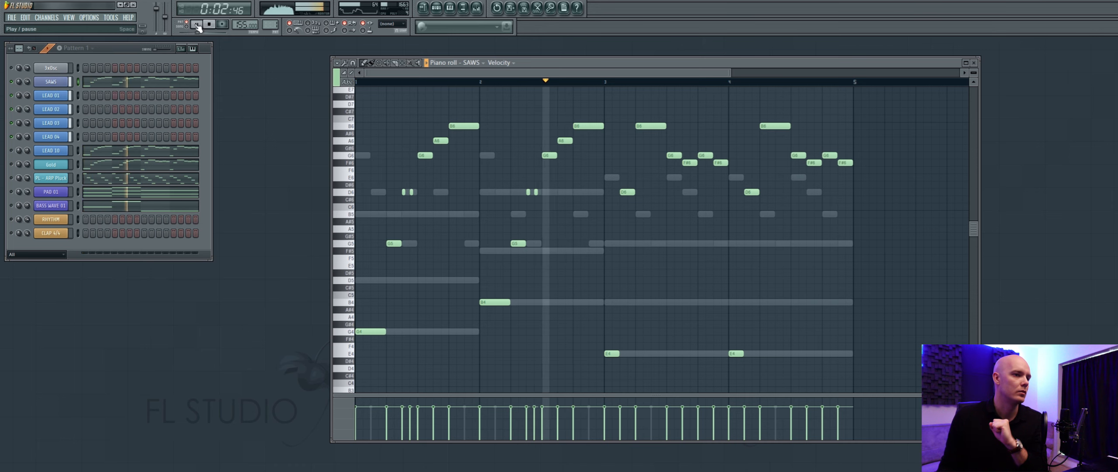
pyautogui.press('space')
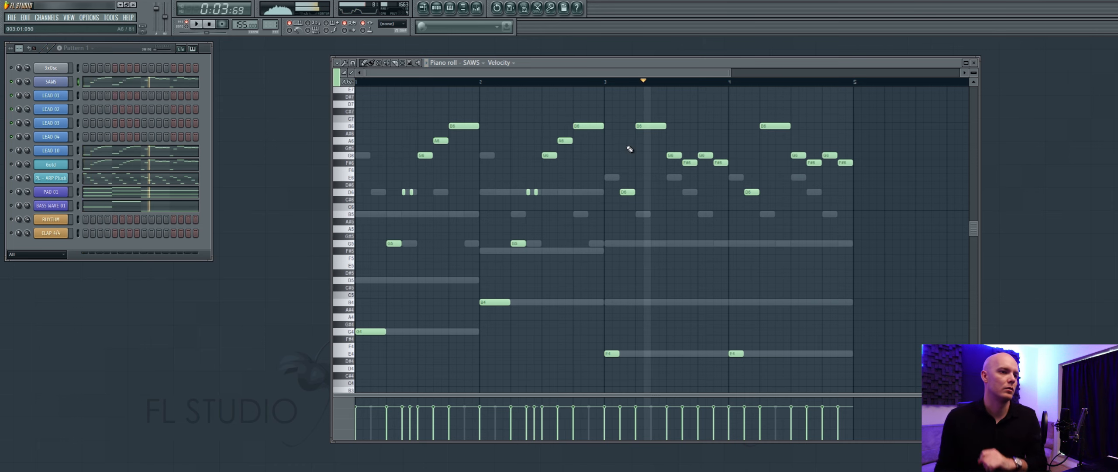
# Split the D6 in bars three and four of the SAWS melody into two short notes each, playing bar three in between.
pyautogui.scroll(2, 724, 193)
pyautogui.moveTo(734, 193); pyautogui.dragTo(716, 192)
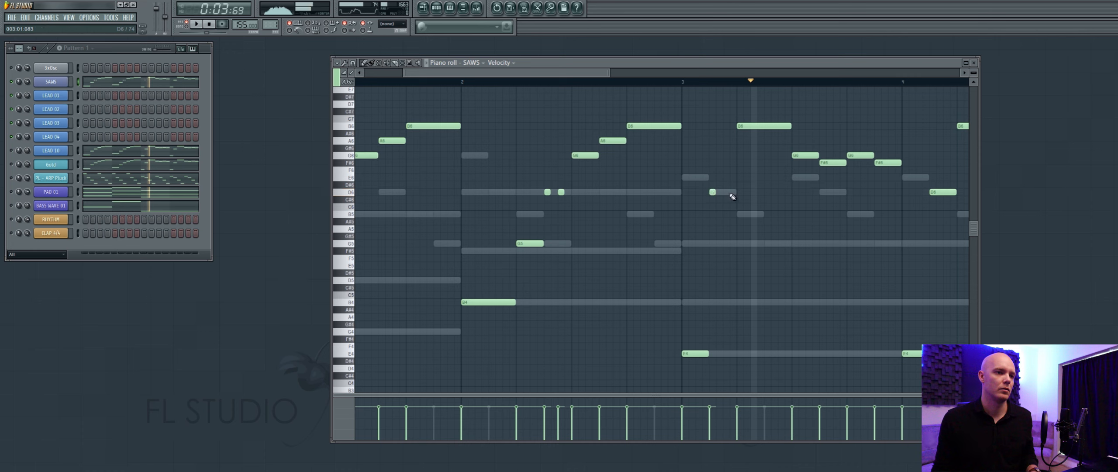
pyautogui.click(726, 193)
pyautogui.click(685, 83)
pyautogui.press('space')
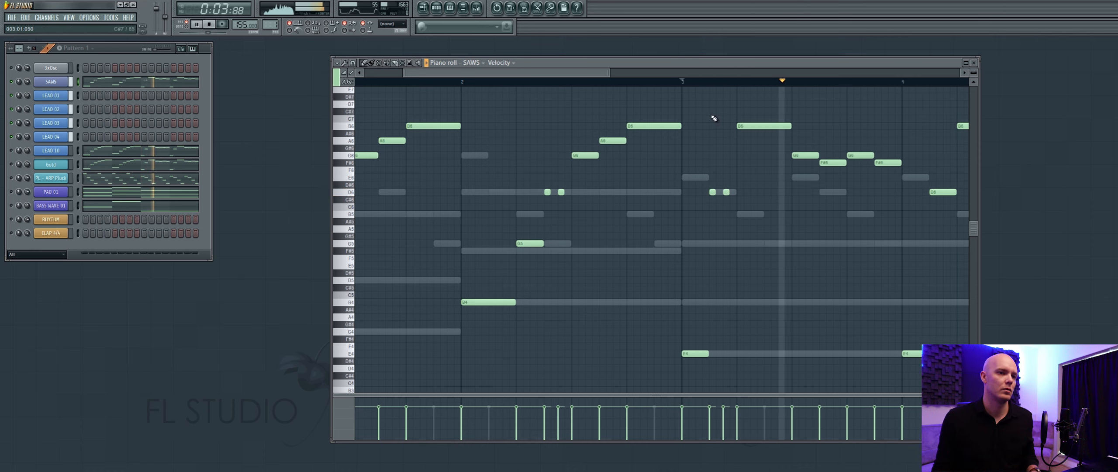
pyautogui.press('space')
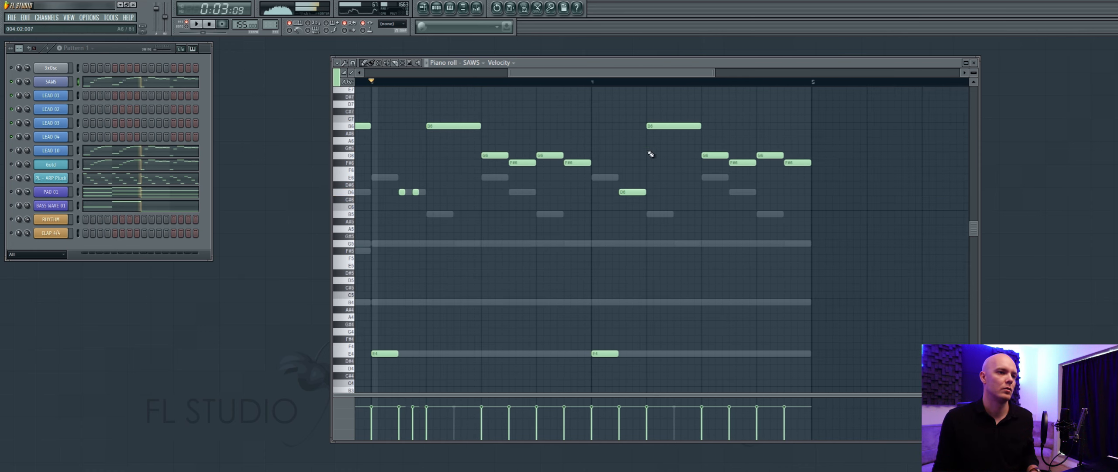
pyautogui.click(622, 193)
pyautogui.click(636, 192)
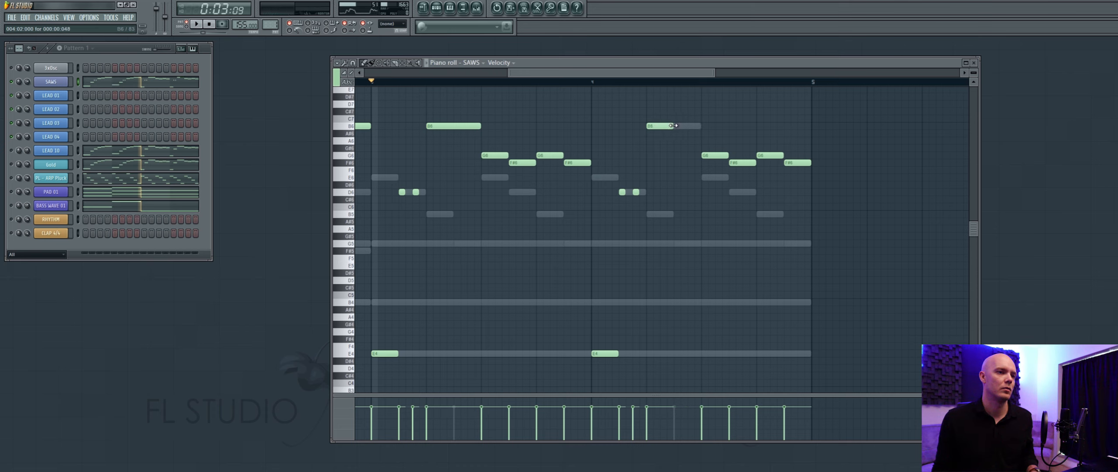
# Shorten the B6 in bar four to one grid step, add a one-step B5 right after it, and play from bar four.
pyautogui.click(677, 214)
pyautogui.click(594, 82)
pyautogui.press('space')
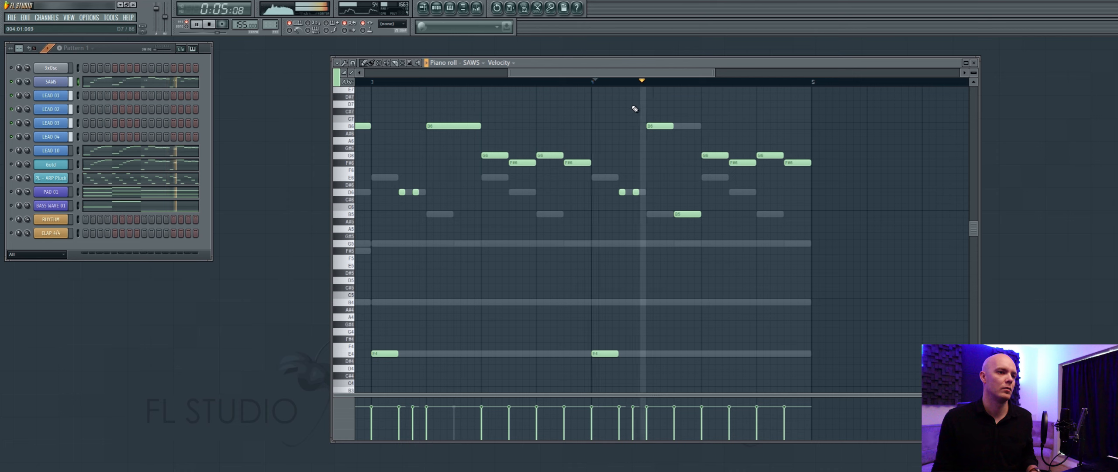
pyautogui.press('space')
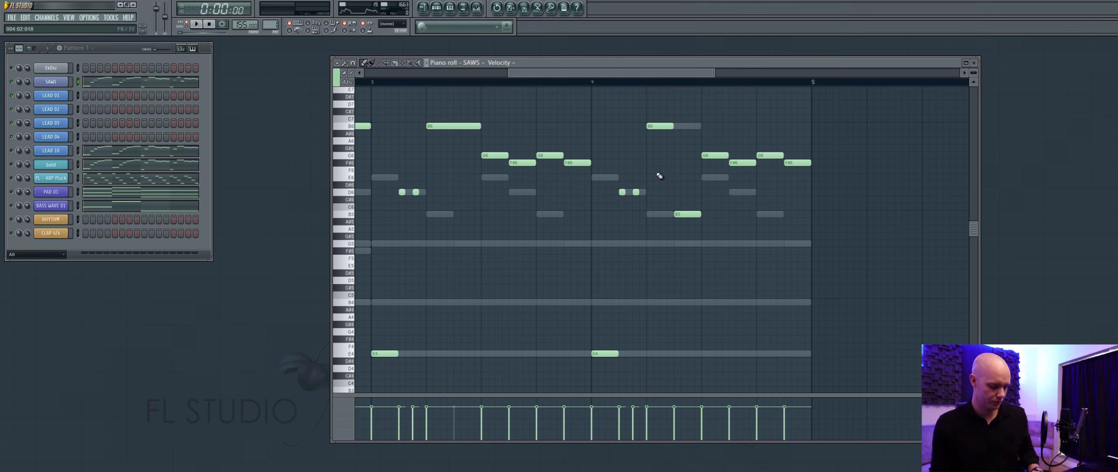
# Hide and show the other channels' ghost notes again, and play the revised SAWS melody in bar four.
pyautogui.hotkey('alt', 'v')
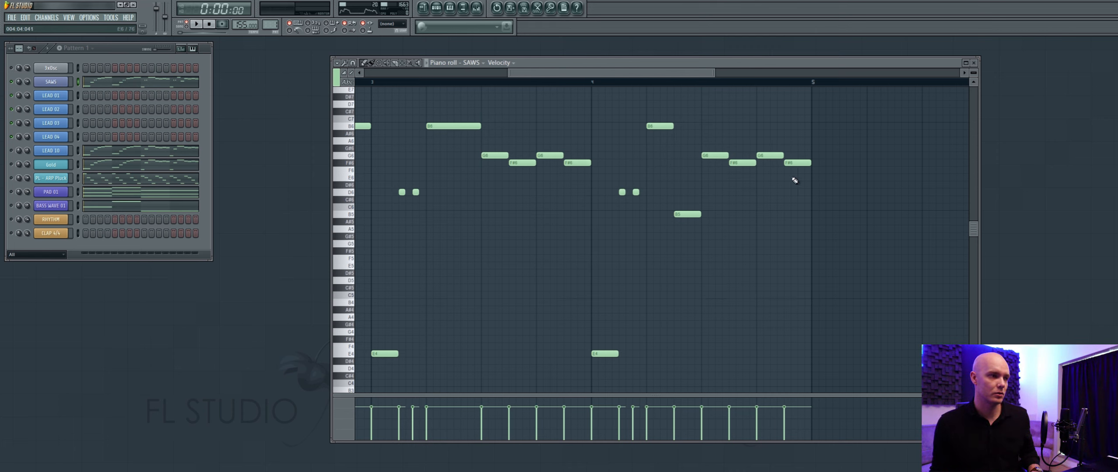
pyautogui.hotkey('alt', 'v')
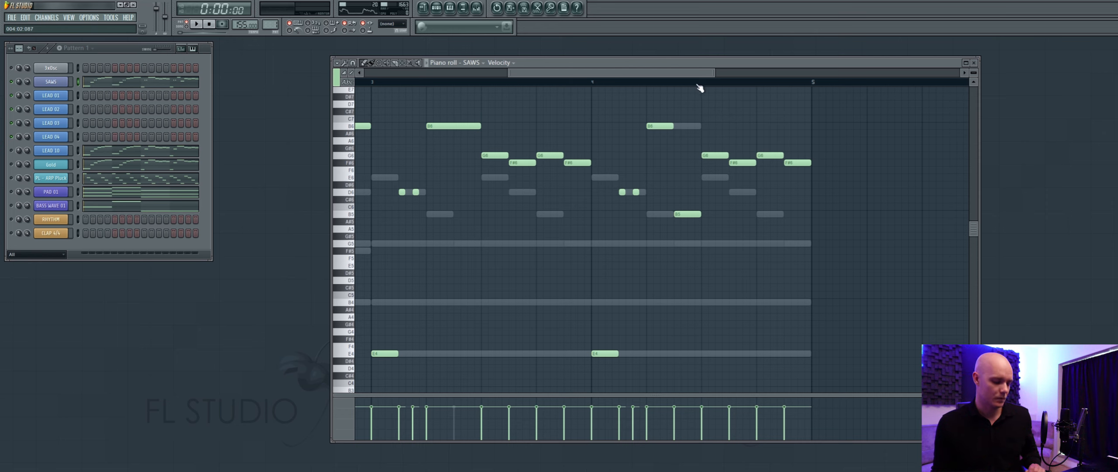
pyautogui.scroll(-4, 682, 131)
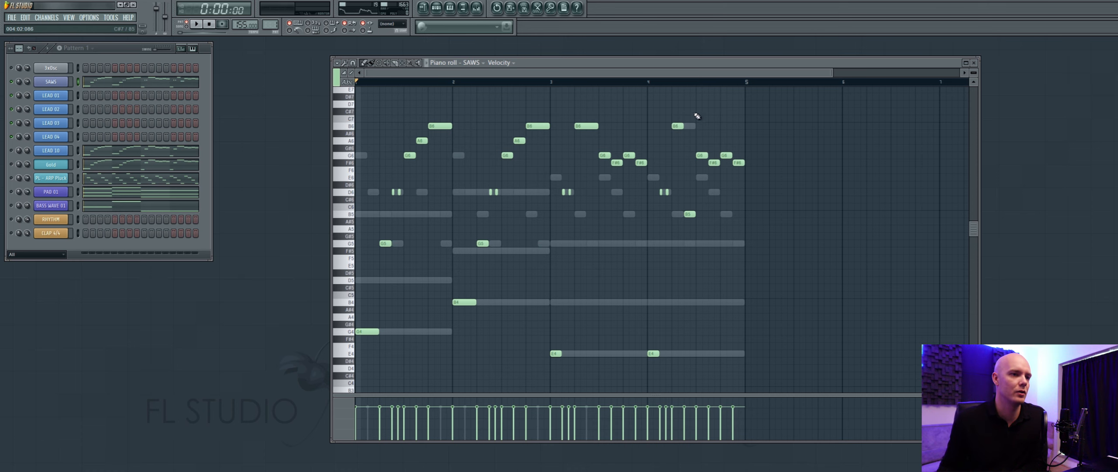
pyautogui.scroll(3, 712, 94)
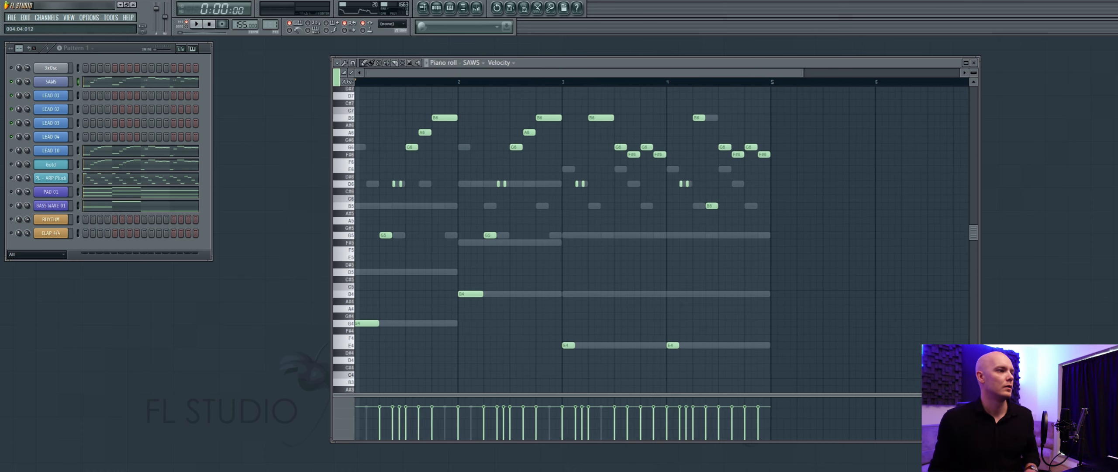
pyautogui.press('space')
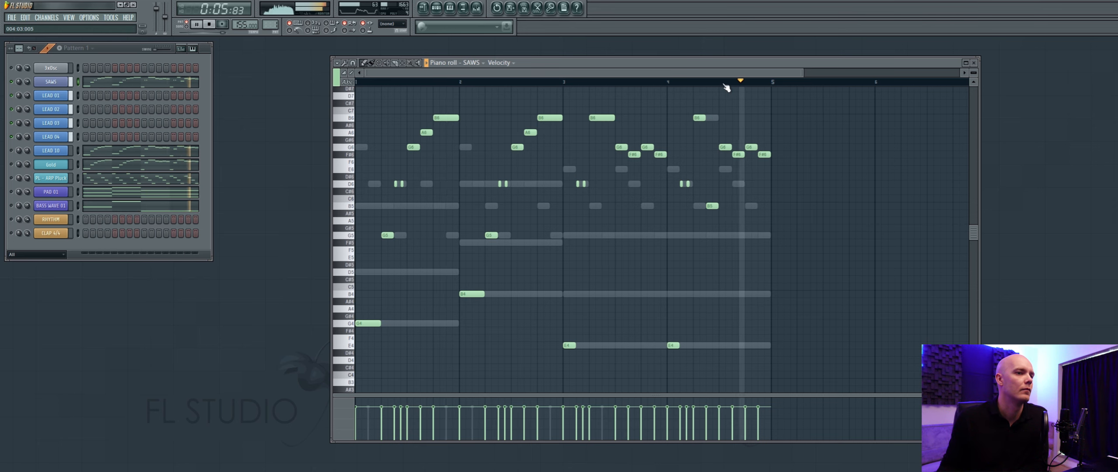
# Shorten the B6 in bar three of SAWS to one grid step, add a one-step B5 right after it, and play from bar three.
pyautogui.scroll(-1, 686, 240)
pyautogui.click(210, 25)
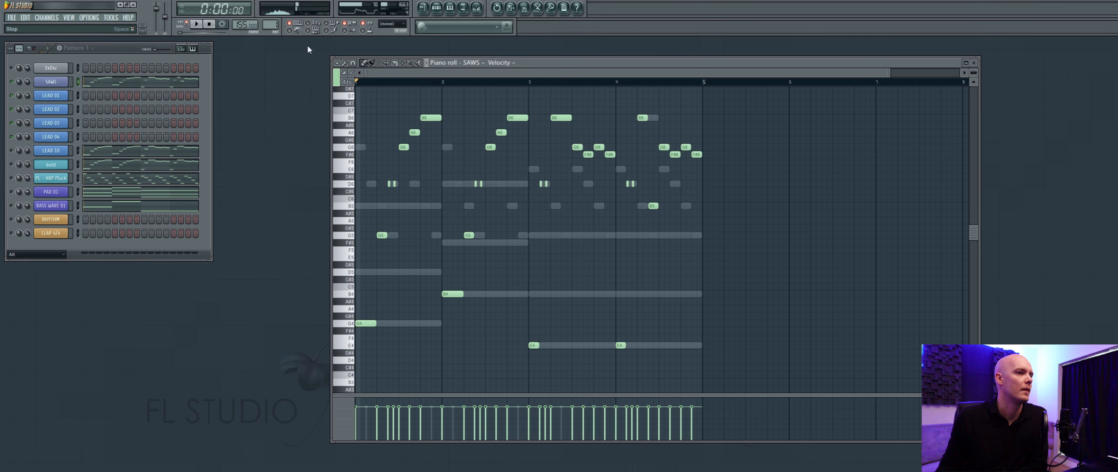
pyautogui.scroll(2, 618, 81)
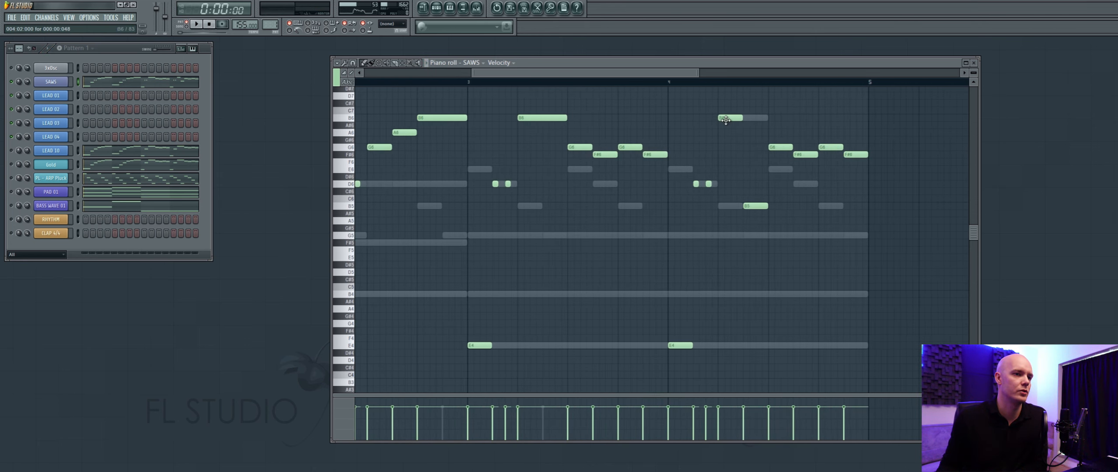
pyautogui.click(727, 119)
pyautogui.rightClick(522, 118)
pyautogui.click(523, 118)
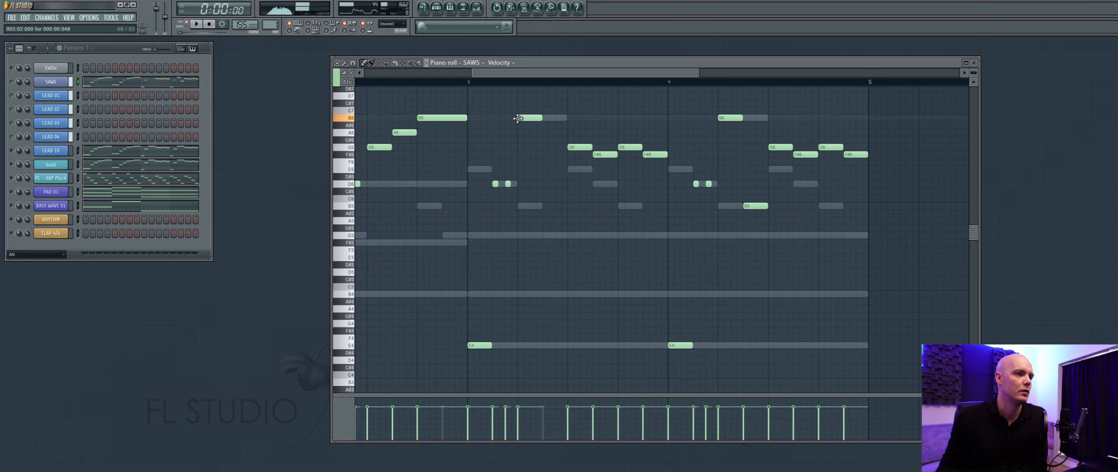
pyautogui.click(545, 206)
pyautogui.click(469, 84)
pyautogui.press('space')
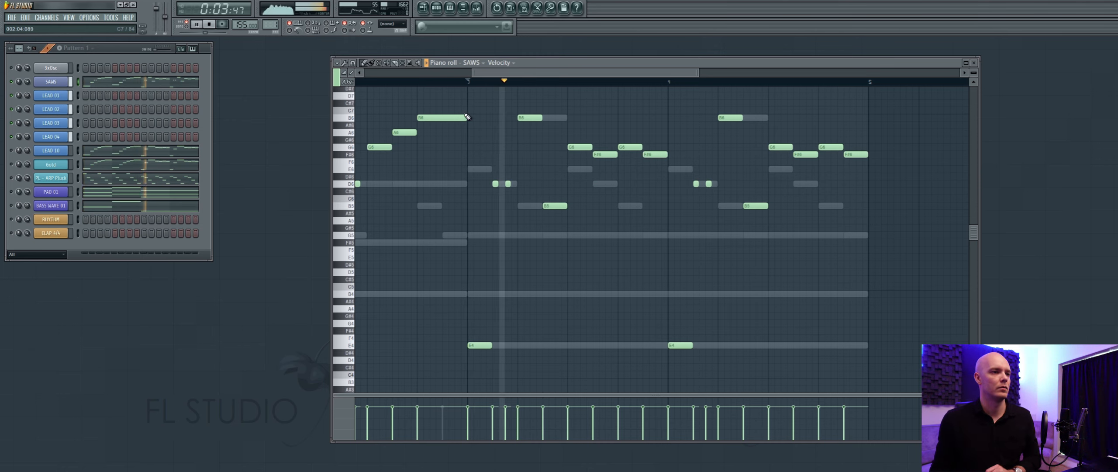
pyautogui.press('space')
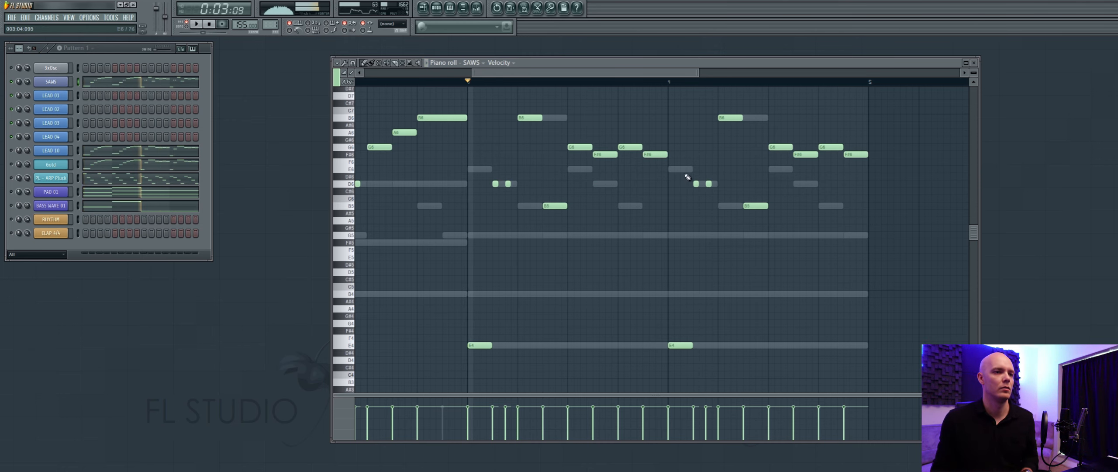
# Shorten the B5 in bar four to half a grid step, add an equally short E6 right after it, and play from bar four.
pyautogui.click(212, 26)
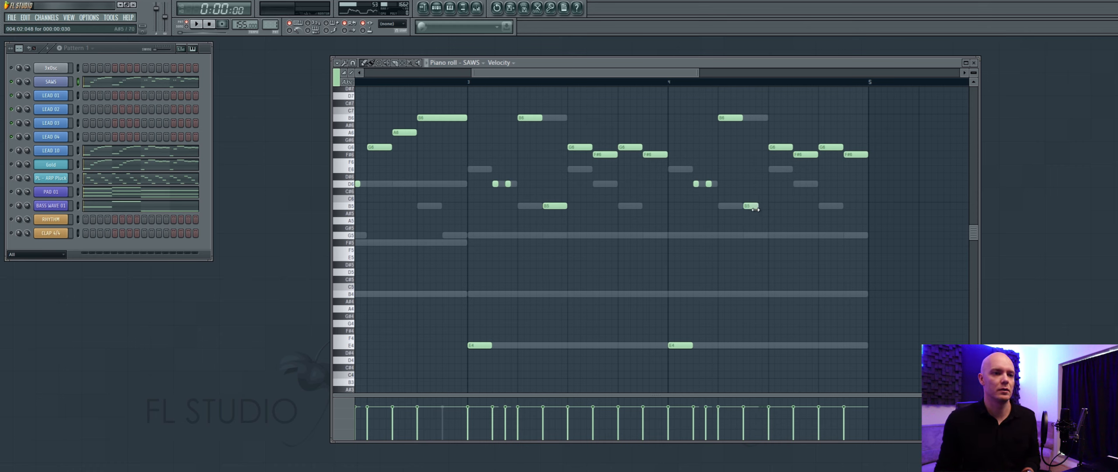
pyautogui.click(760, 170)
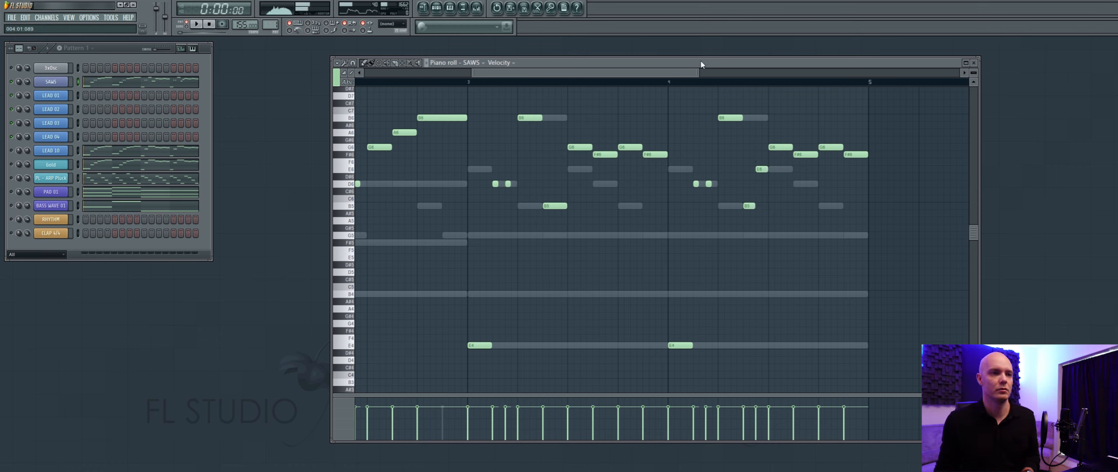
pyautogui.click(665, 82)
pyautogui.press('space')
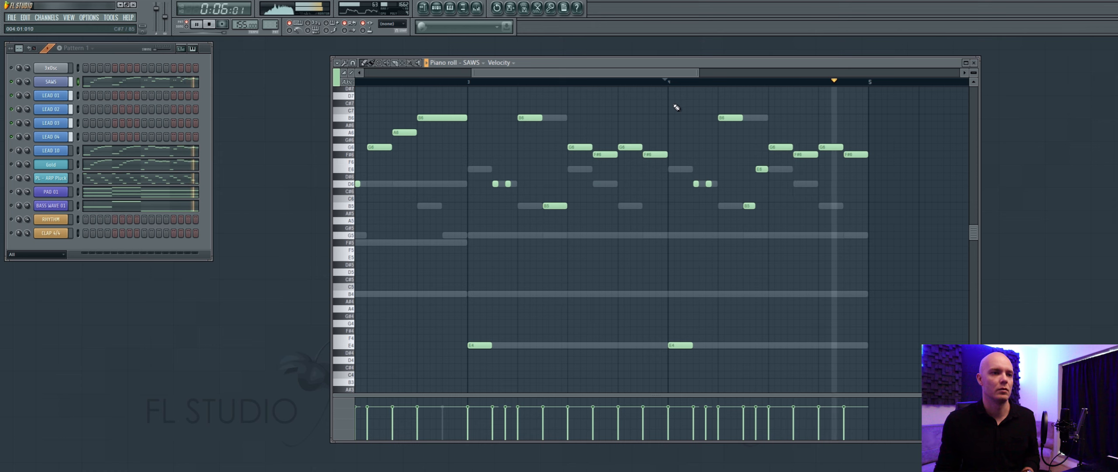
pyautogui.press('space')
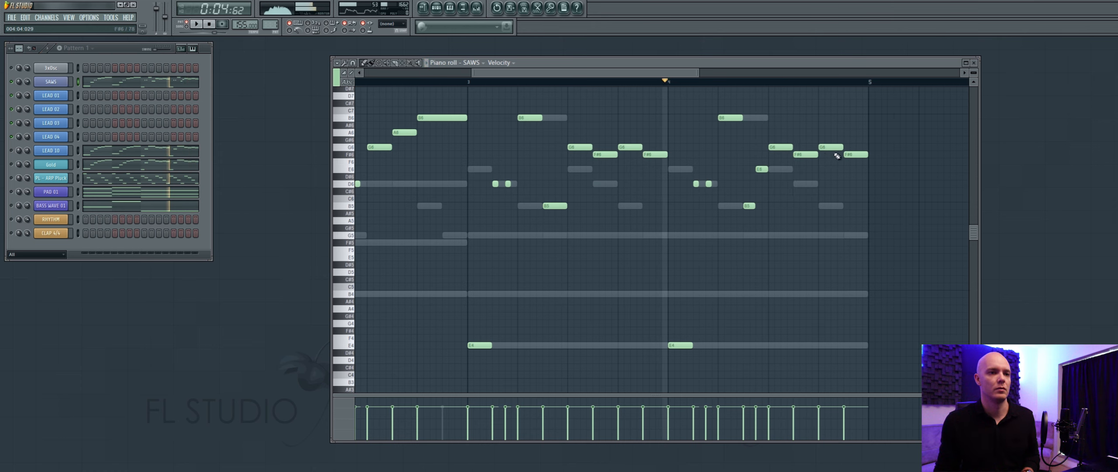
pyautogui.click(212, 25)
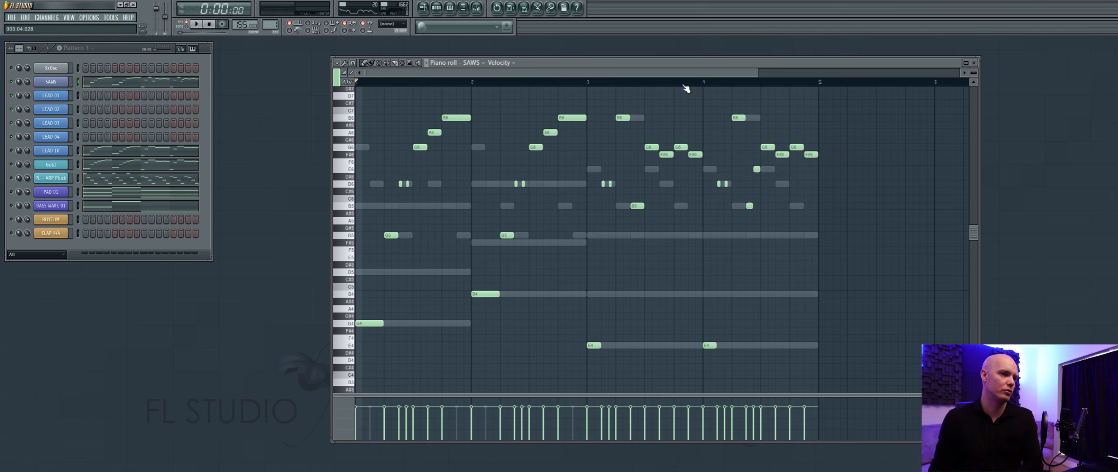
# Shorten the B5 in bar three of SAWS to half a grid step and play from bar three.
pyautogui.scroll(5, 633, 201)
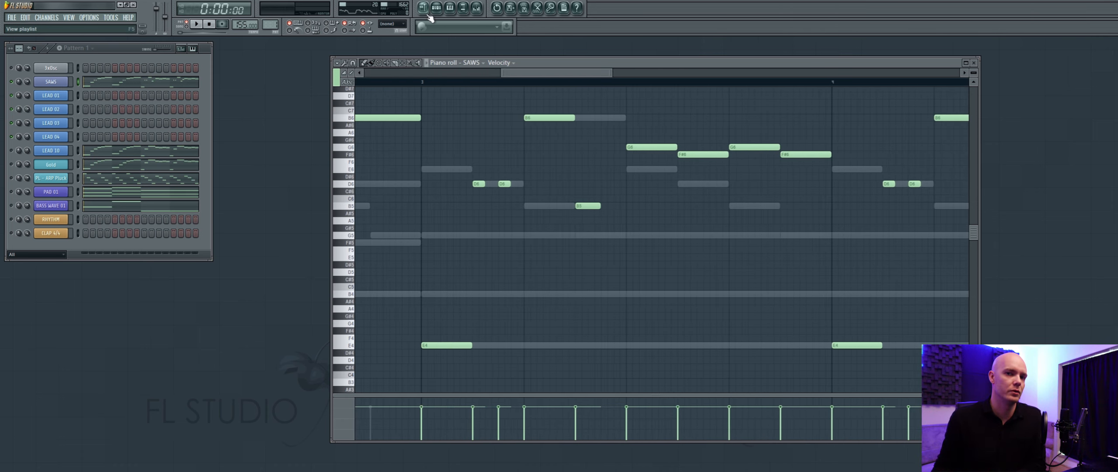
pyautogui.scroll(-5, 490, 77)
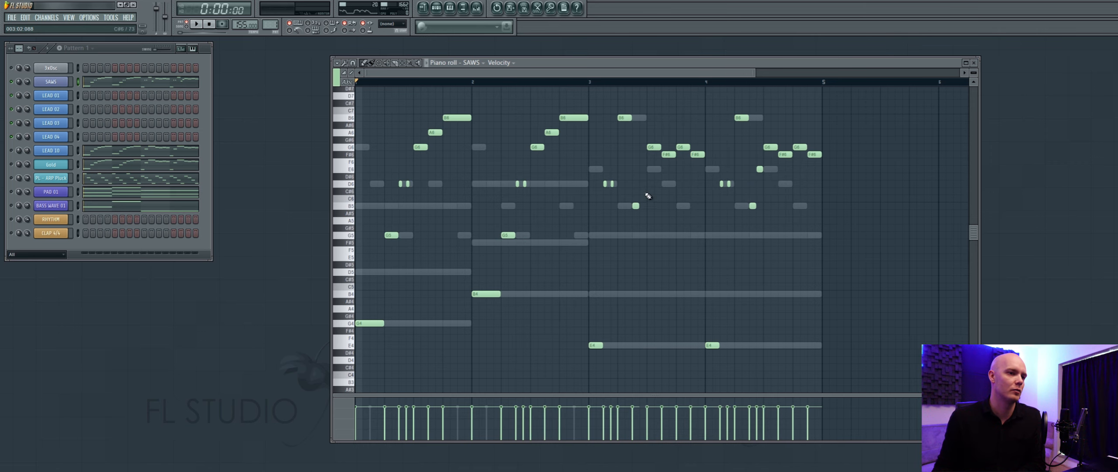
pyautogui.click(588, 83)
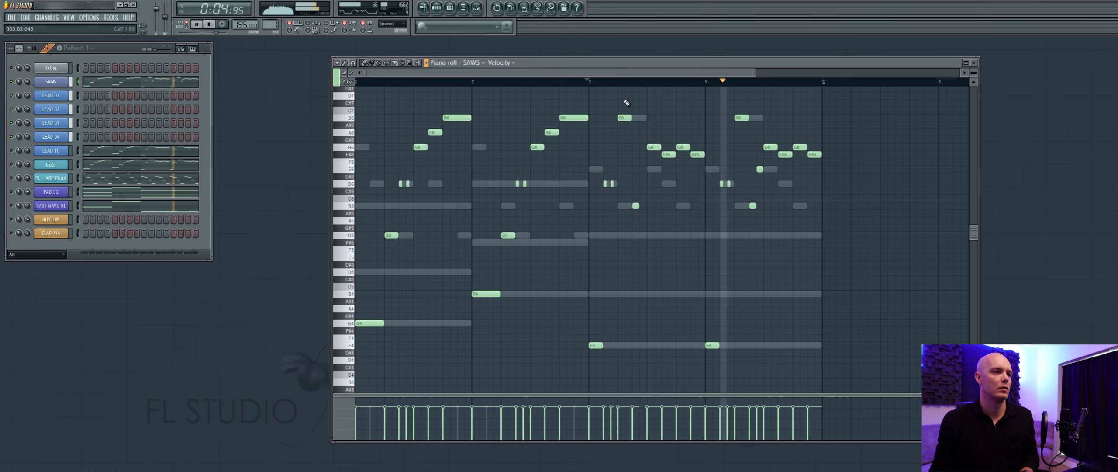
pyautogui.click(590, 81)
pyautogui.press('space')
pyautogui.click(591, 81)
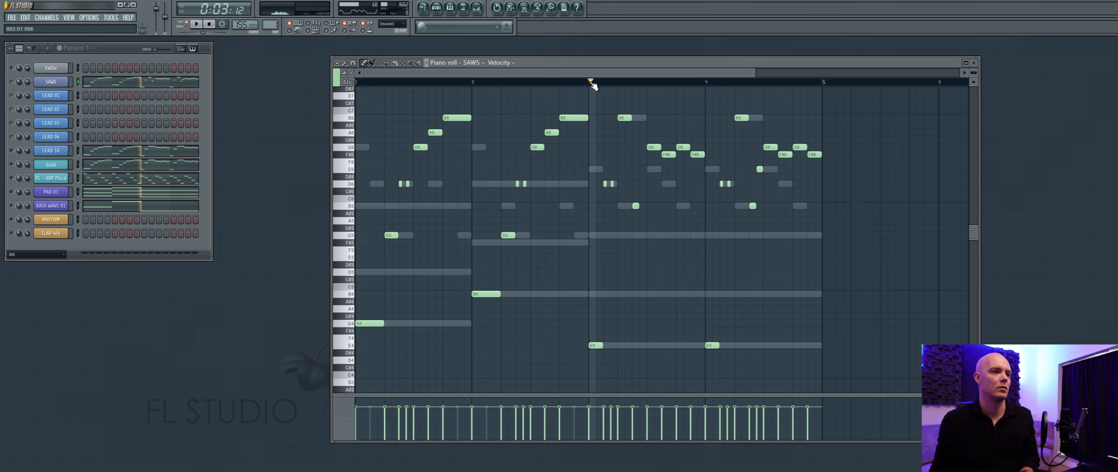
pyautogui.press('space')
# Try out a short E4 note right after the B5 in bar three of SAWS and remove it again.
pyautogui.click(636, 345)
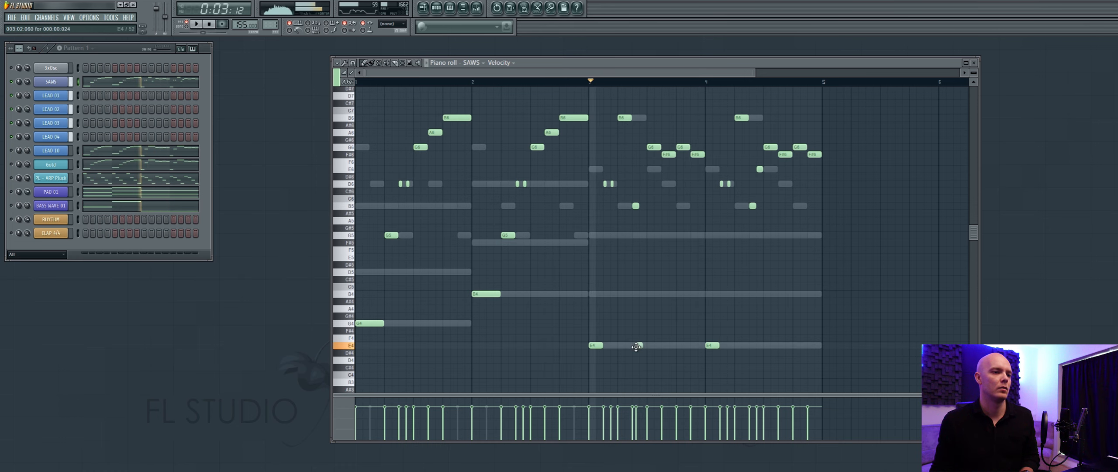
pyautogui.moveTo(637, 347); pyautogui.dragTo(641, 348)
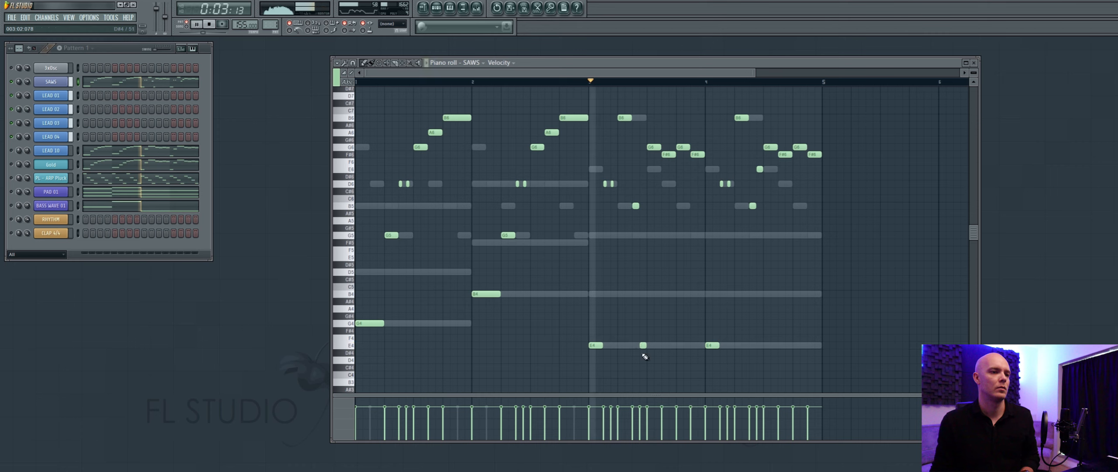
pyautogui.press('space')
pyautogui.rightClick(642, 346)
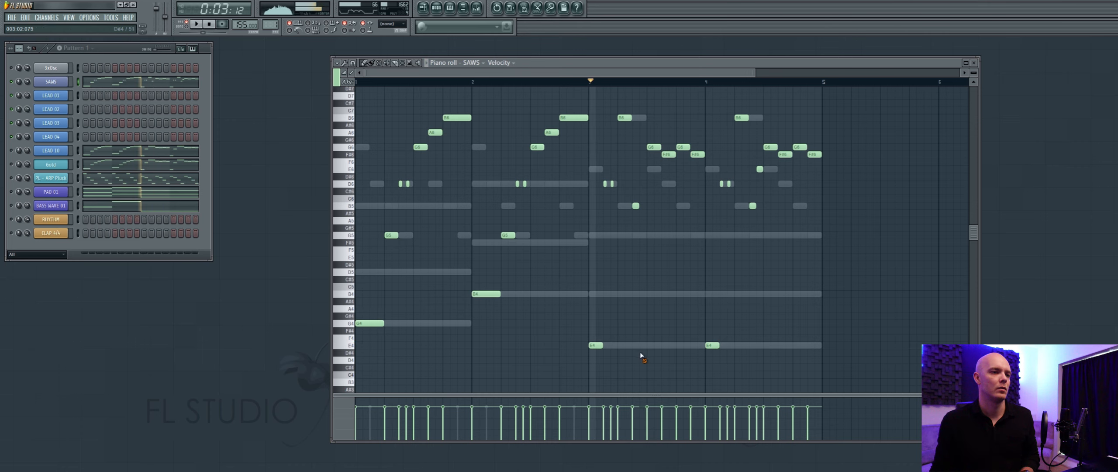
pyautogui.press('space')
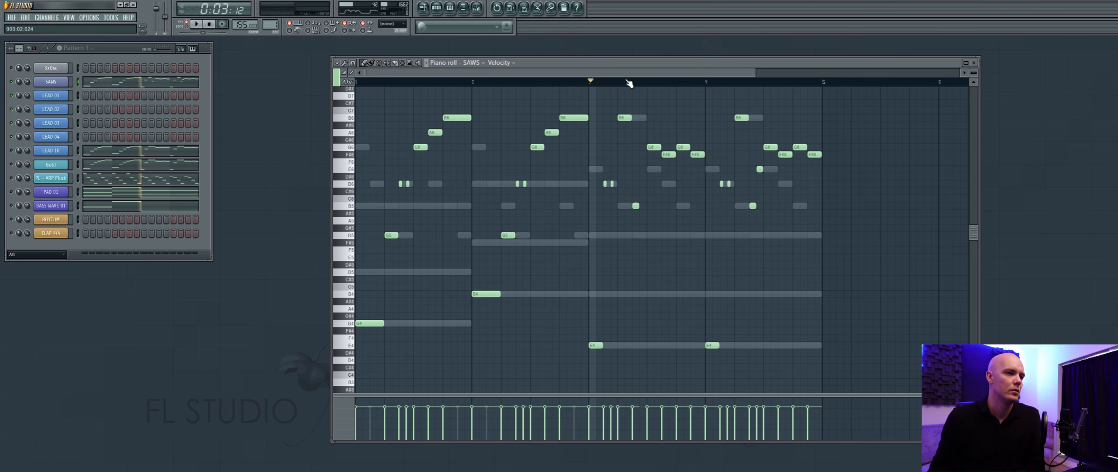
# Copy the whole revised SAWS melody and replace all the LEAD 10 notes with it.
pyautogui.scroll(1, 723, 246)
pyautogui.scroll(-1, 418, 84)
pyautogui.hotkey('ctrl', 'a')
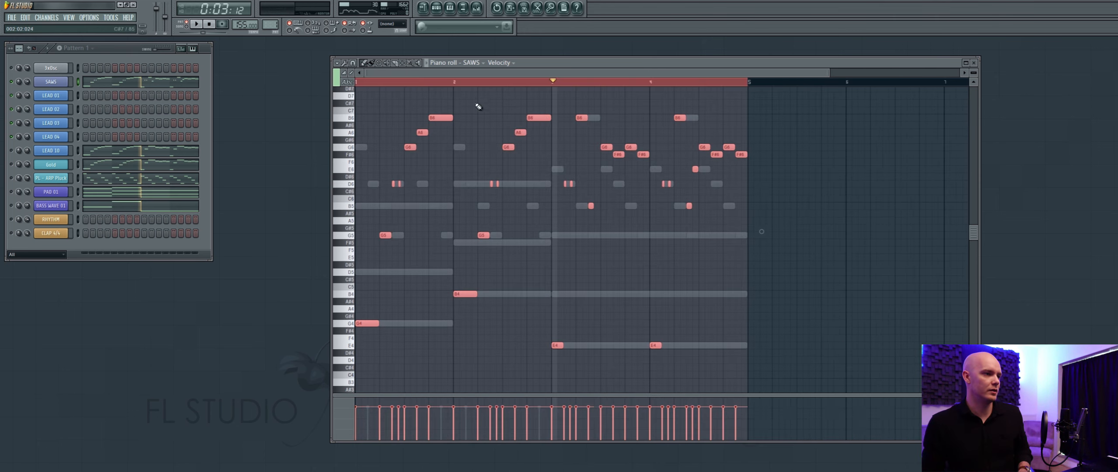
pyautogui.click(70, 150)
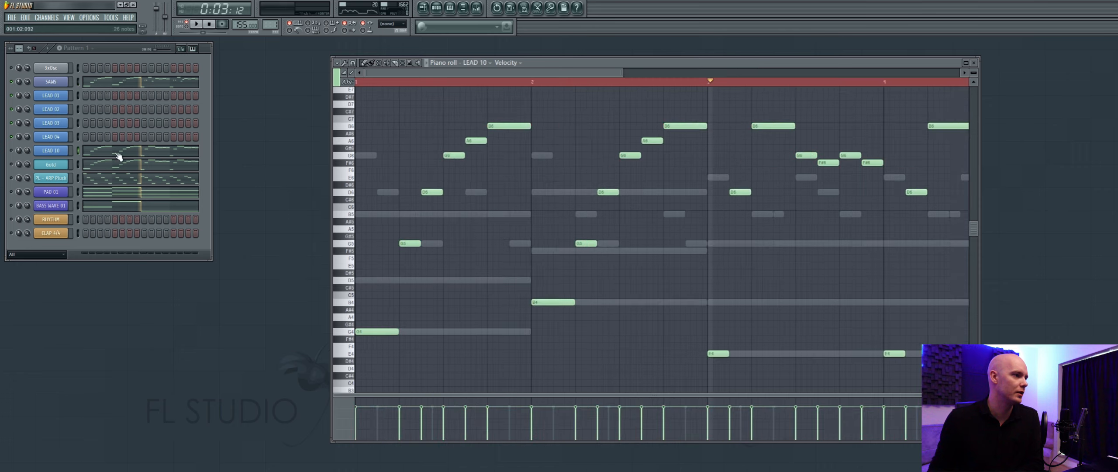
pyautogui.scroll(-2, 490, 84)
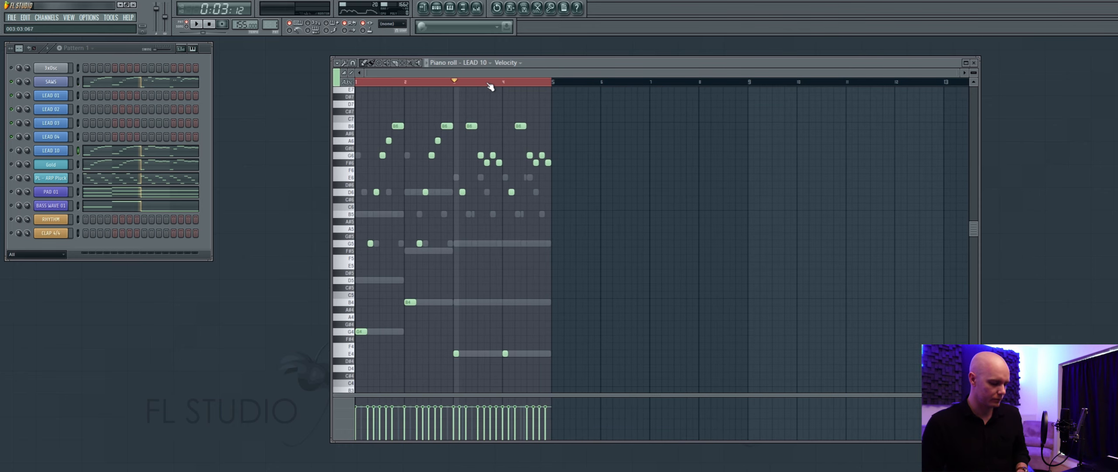
pyautogui.hotkey('ctrl', 'a')
pyautogui.scroll(2, 519, 86)
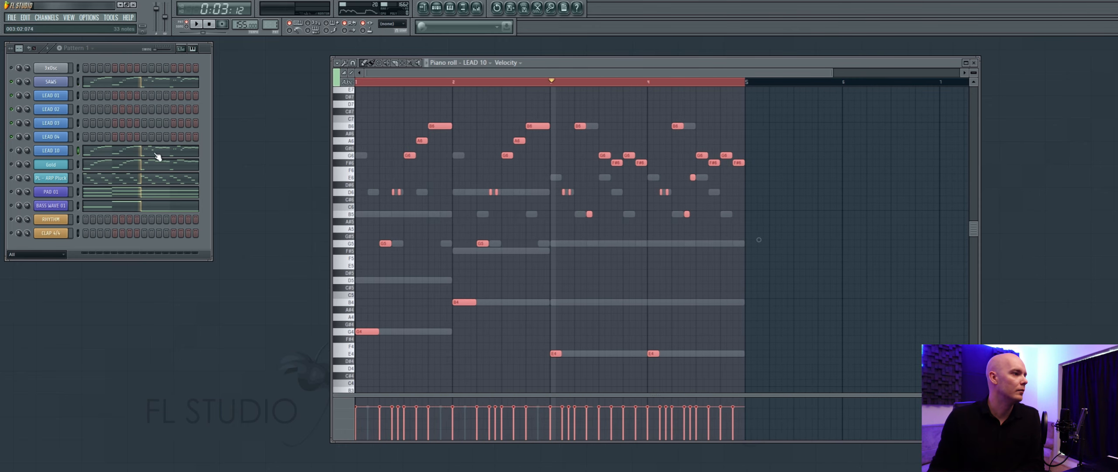
# Replace all the Gold notes with the copied SAWS melody and play the pattern.
pyautogui.click(116, 165)
pyautogui.scroll(-3, 534, 83)
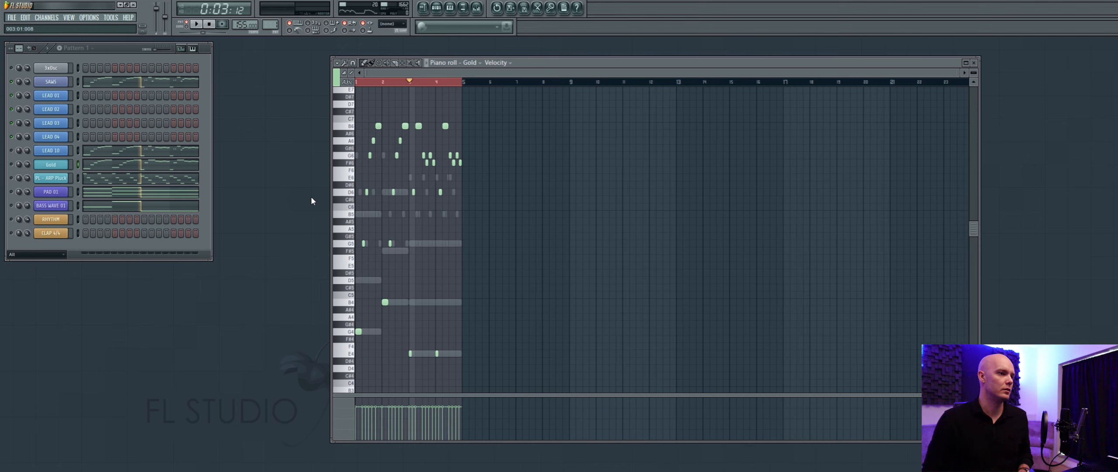
pyautogui.press('Delete')
pyautogui.hotkey('ctrl', 'v')
pyautogui.press('space')
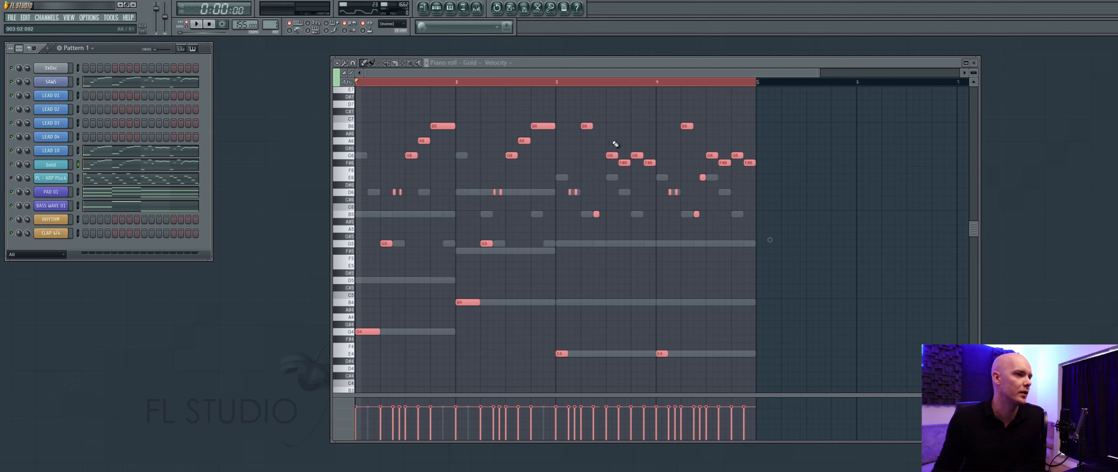
pyautogui.scroll(-2, 590, 73)
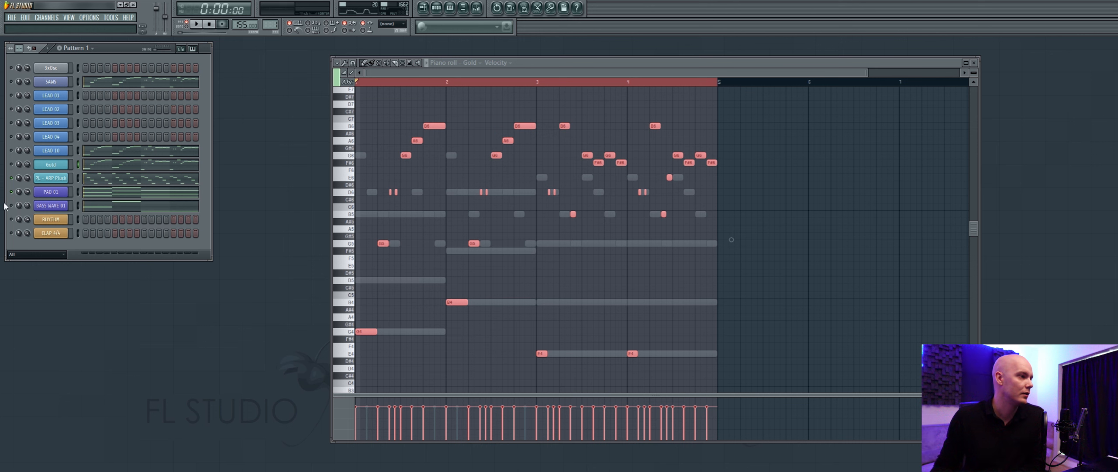
# Solo the Gold channel and raise its Sylenth1 filter control cutoff to about 9 during playback.
pyautogui.click(52, 167)
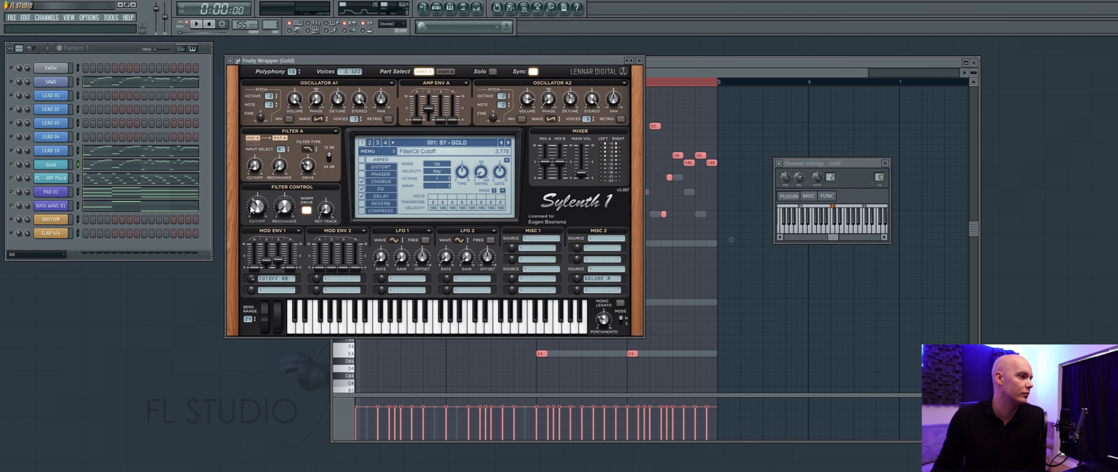
pyautogui.rightClick(11, 164)
pyautogui.click(18, 169)
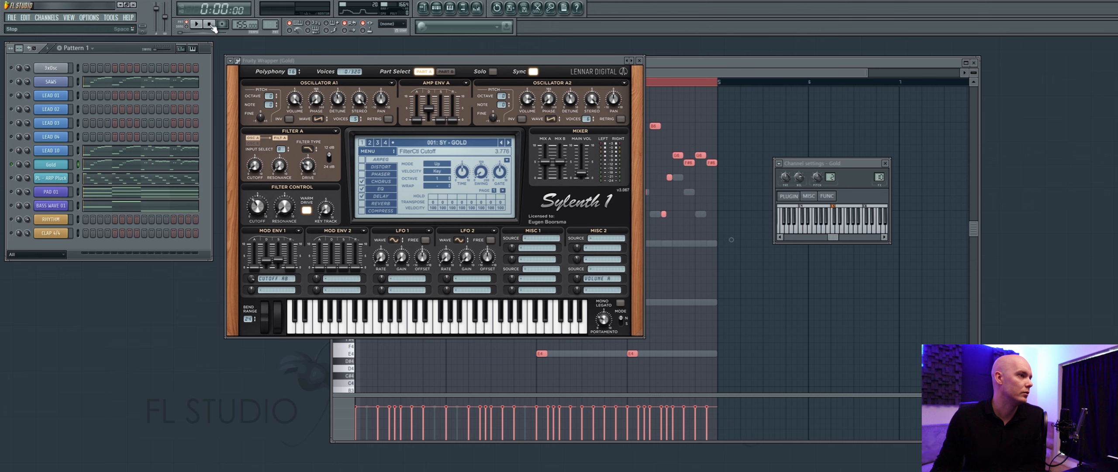
pyautogui.press('space')
pyautogui.moveTo(258, 205); pyautogui.dragTo(271, 146)
pyautogui.click(210, 24)
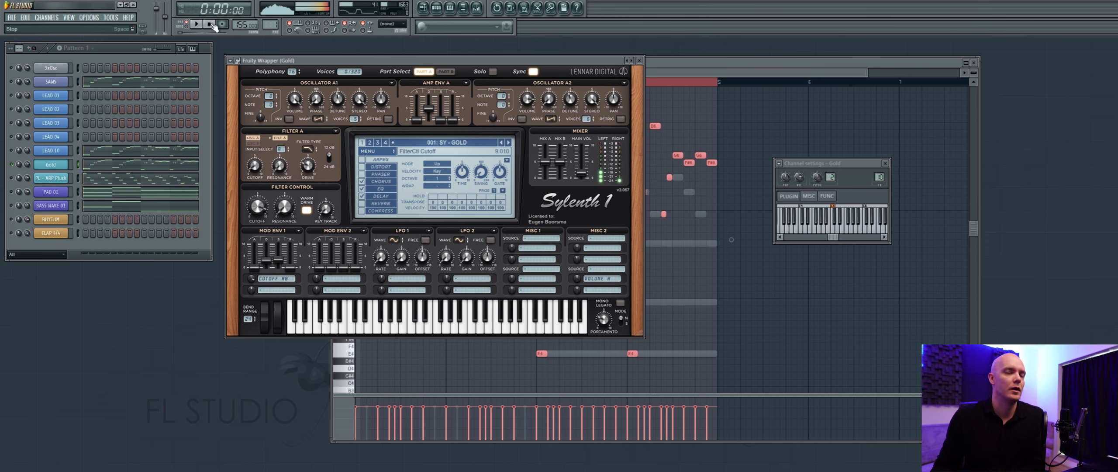
# Unsolo the Gold channel, play the full pattern with the brighter Gold sound, and close its synth window.
pyautogui.rightClick(17, 165)
pyautogui.press('Escape')
pyautogui.press('space')
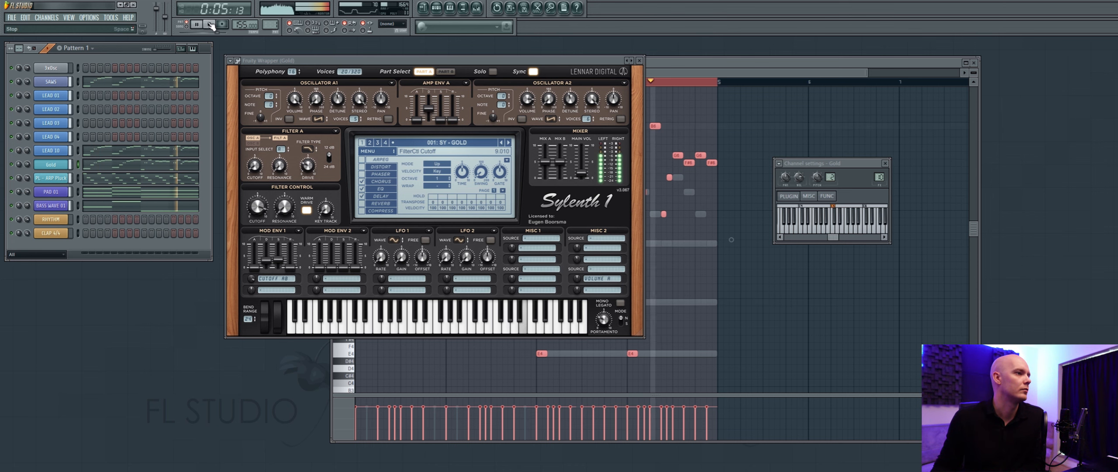
pyautogui.click(211, 25)
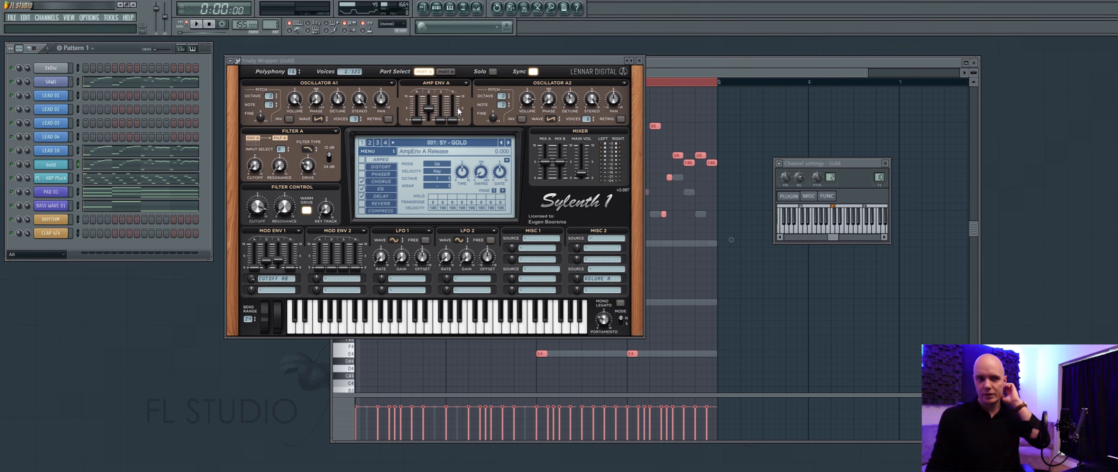
pyautogui.click(639, 61)
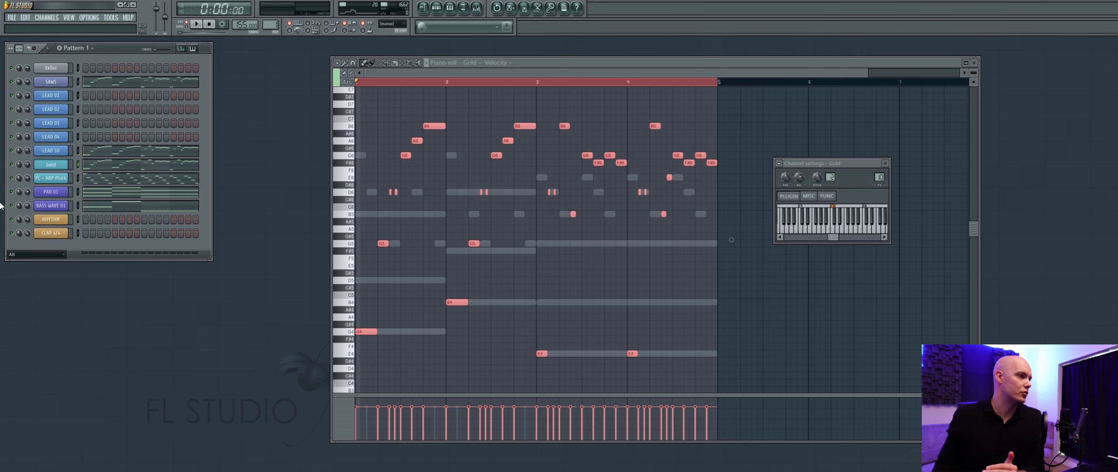
# Review the notes of the ARP pluck, PAD 01, BASS WAVE 01 and Gold channels one after another.
pyautogui.click(124, 180)
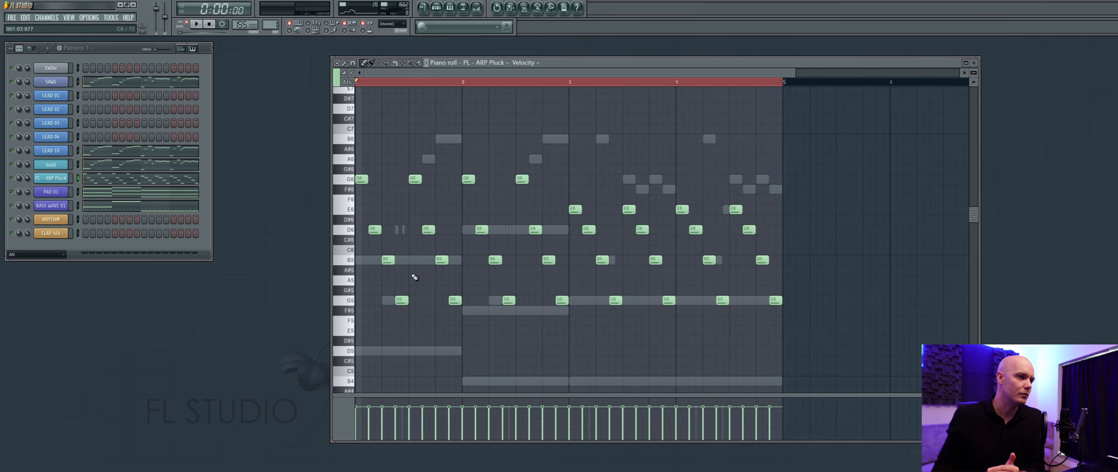
pyautogui.click(159, 189)
pyautogui.scroll(-3, 575, 75)
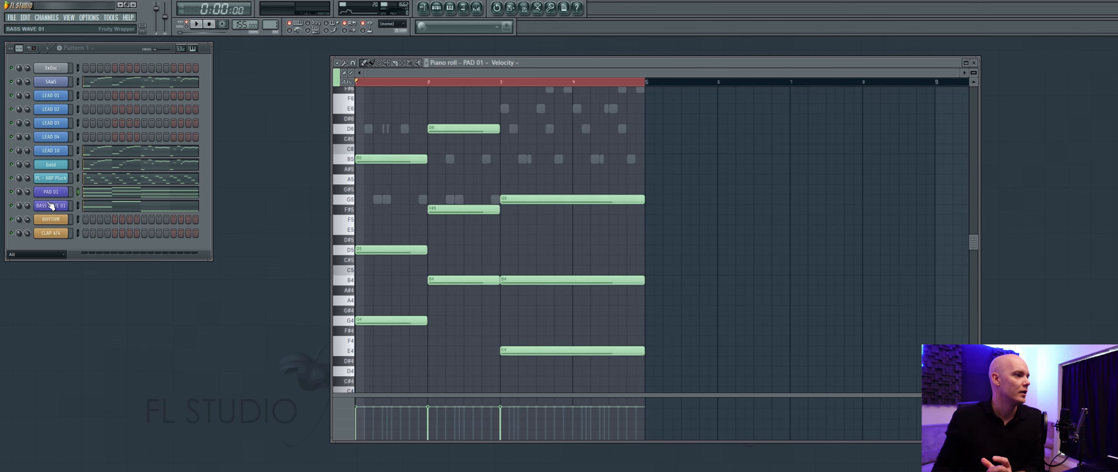
pyautogui.click(113, 209)
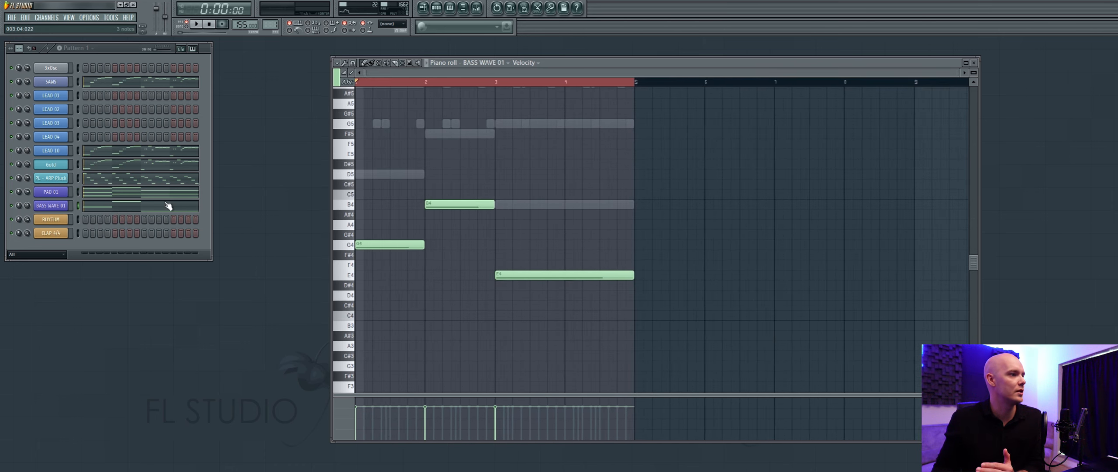
pyautogui.click(141, 191)
pyautogui.click(143, 179)
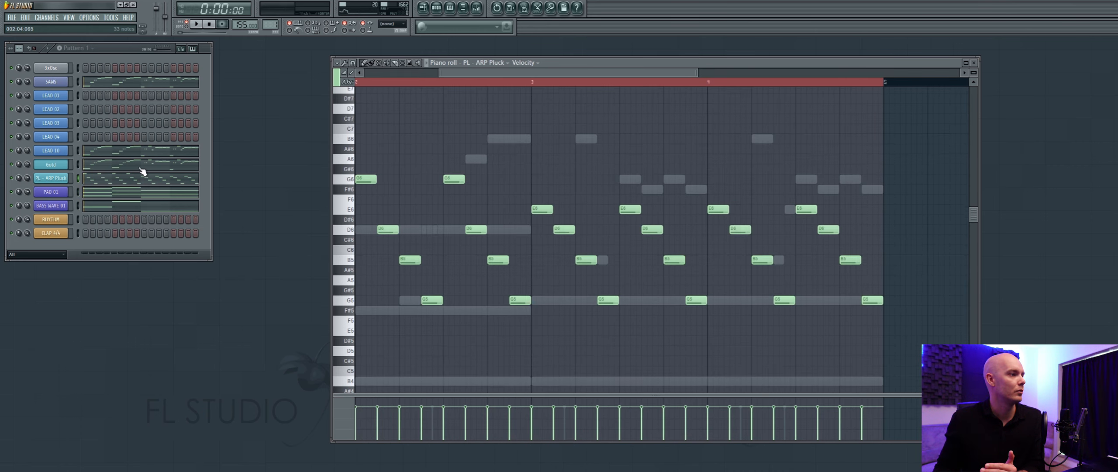
pyautogui.click(142, 166)
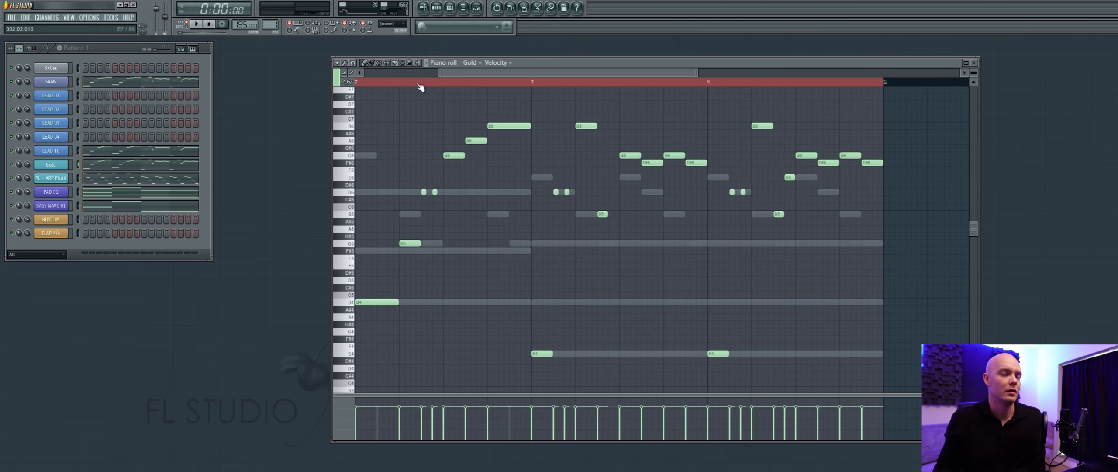
pyautogui.scroll(-2, 422, 85)
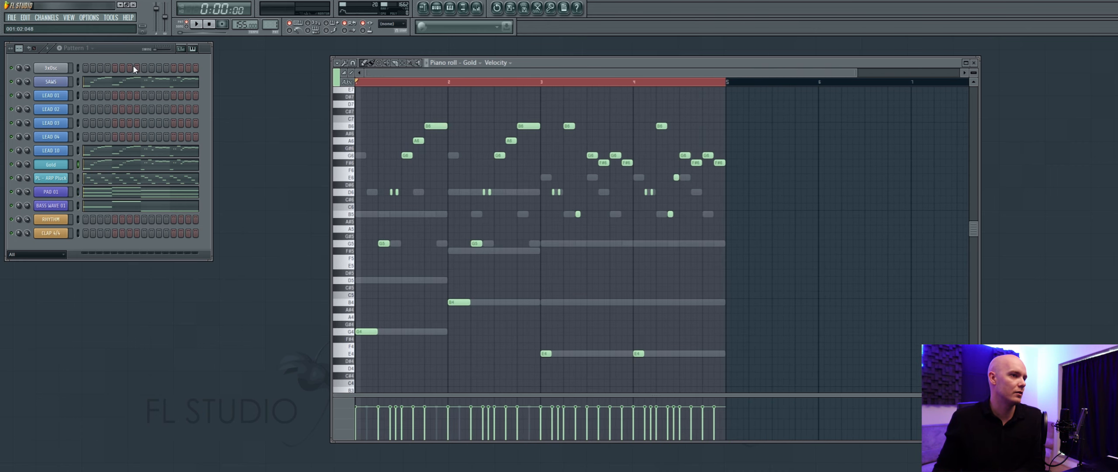